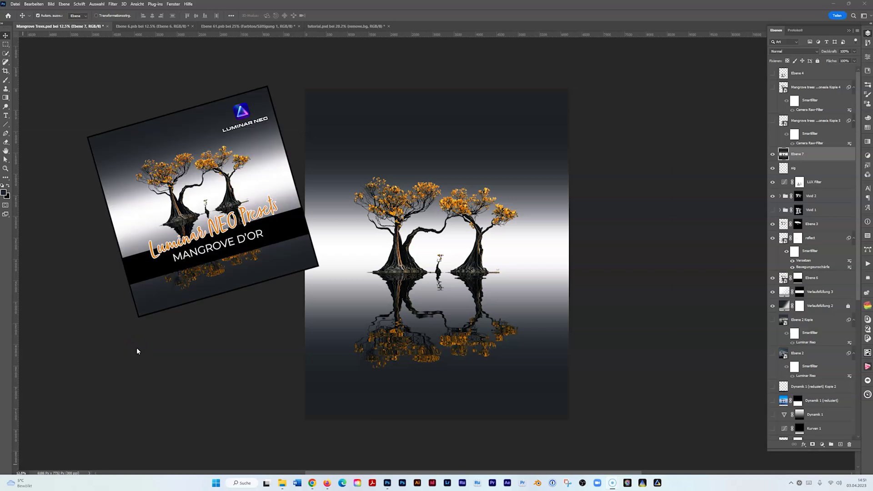
# Hide the Hintergrund beach photo so only the remove.bg cut-out trees are visible.
pyautogui.hotkey('ctrl', 'shift', 'Tab')
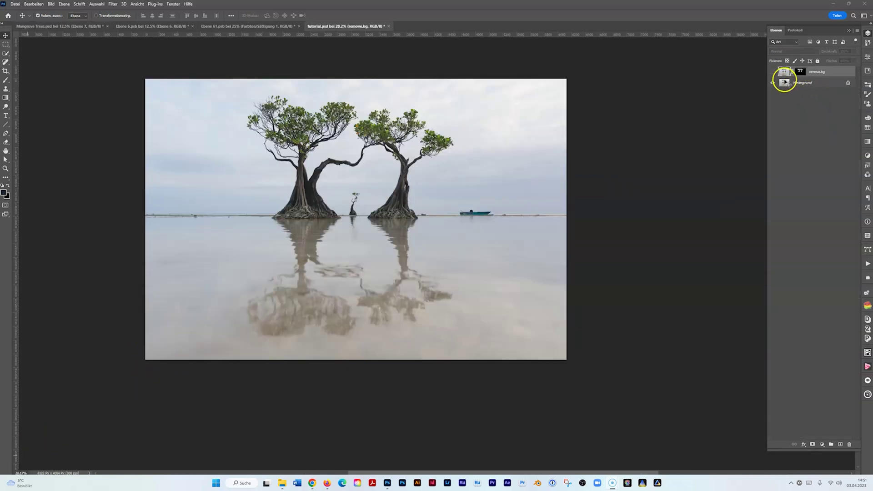
pyautogui.click(772, 72)
pyautogui.click(772, 83)
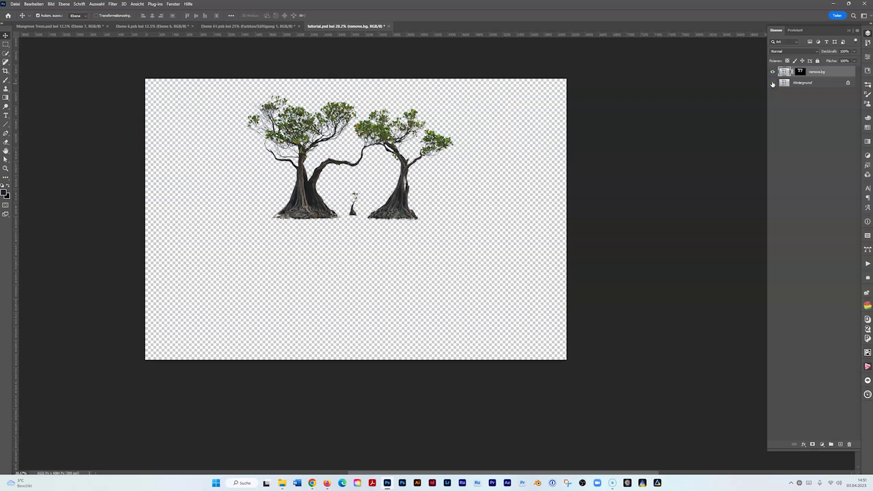
pyautogui.click(772, 82)
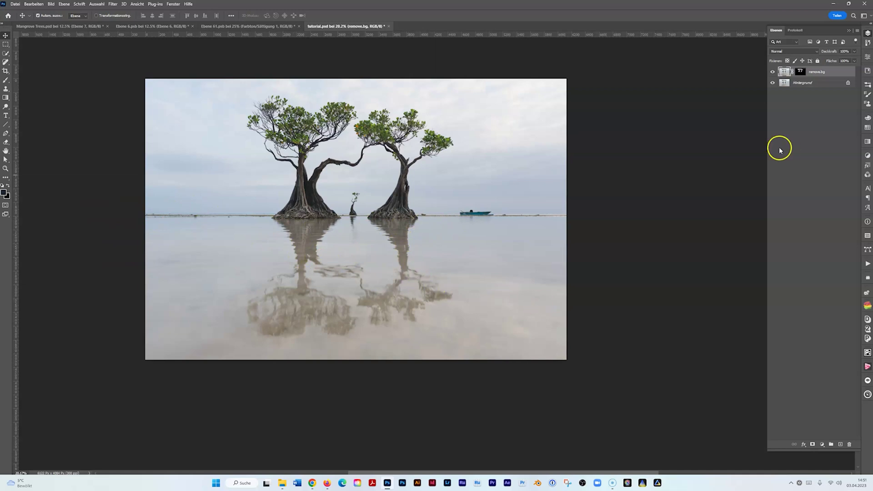
pyautogui.click(773, 83)
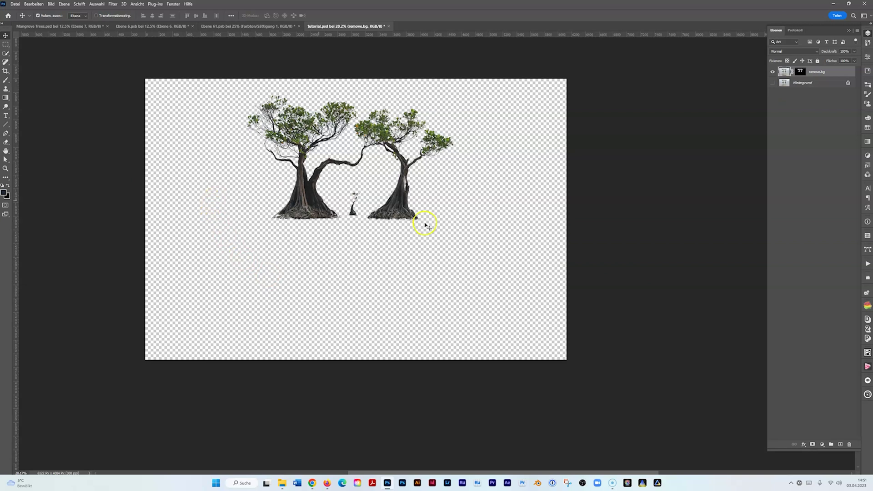
# Add a #182530 navy solid colour fill layer below remove.bg and zoom in on the trees.
pyautogui.click(822, 444)
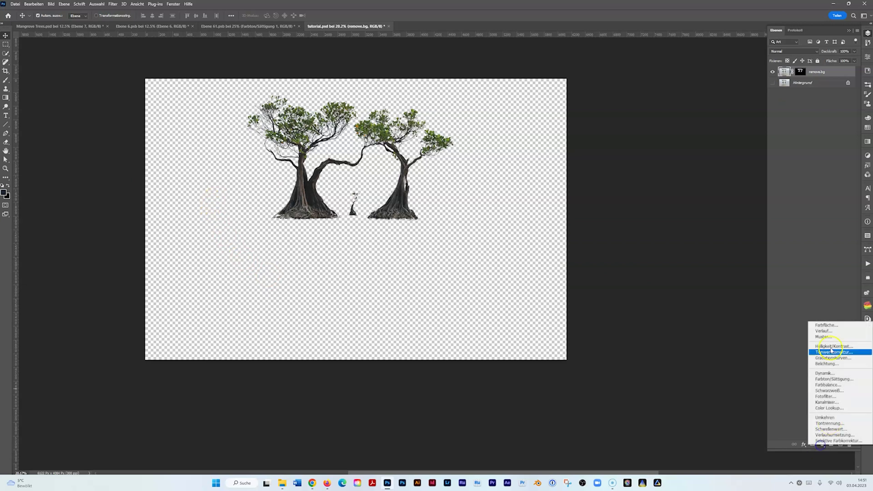
pyautogui.click(827, 326)
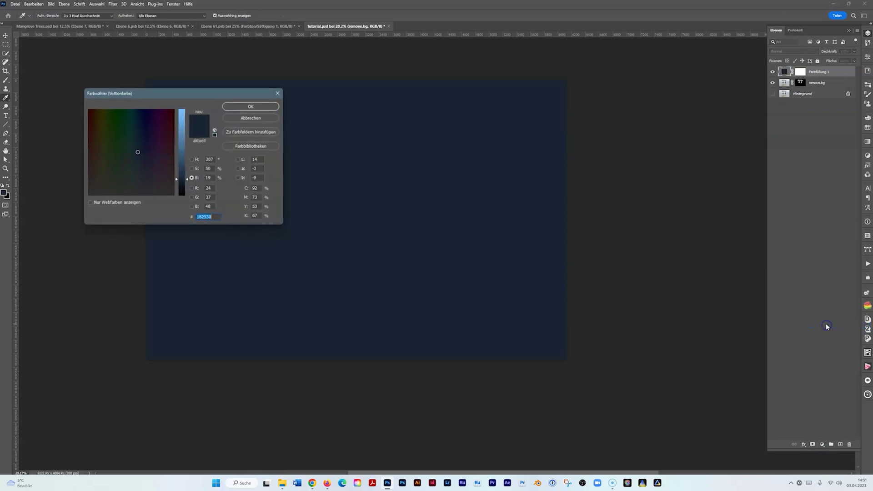
pyautogui.click(268, 107)
pyautogui.moveTo(825, 71); pyautogui.dragTo(826, 93)
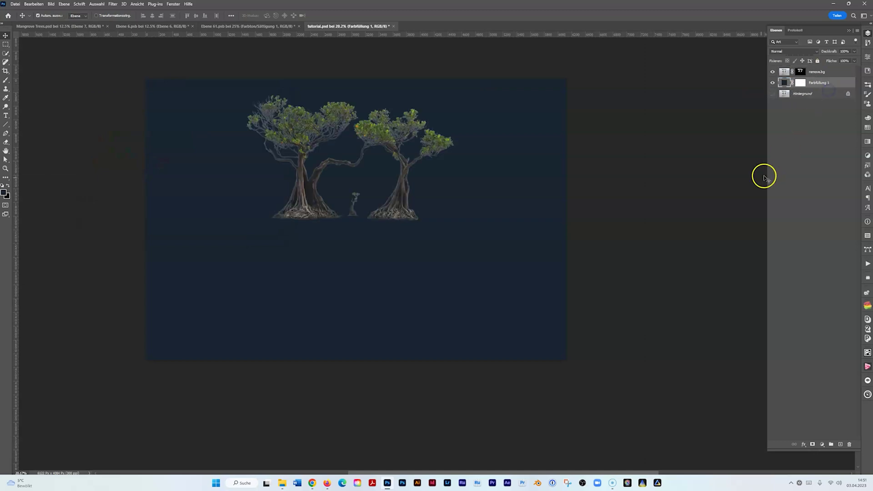
pyautogui.scroll(2, 411, 234)
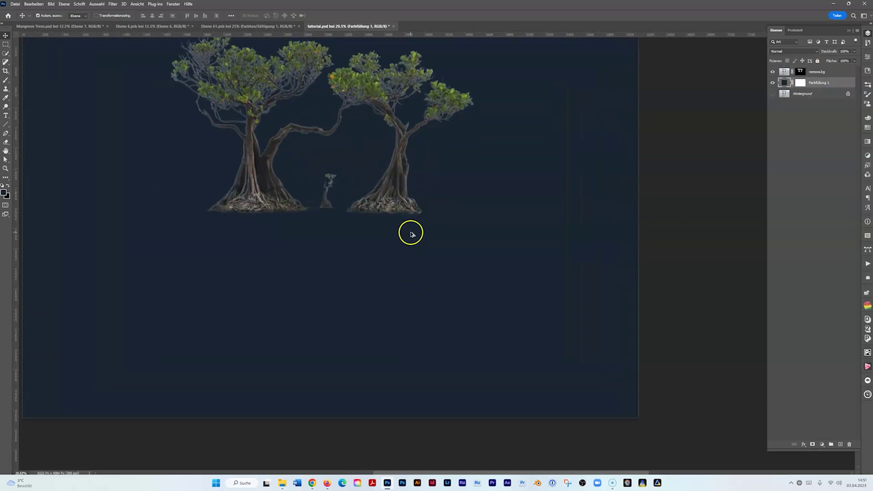
pyautogui.moveTo(402, 160); pyautogui.dragTo(485, 302)
pyautogui.scroll(2, 486, 302)
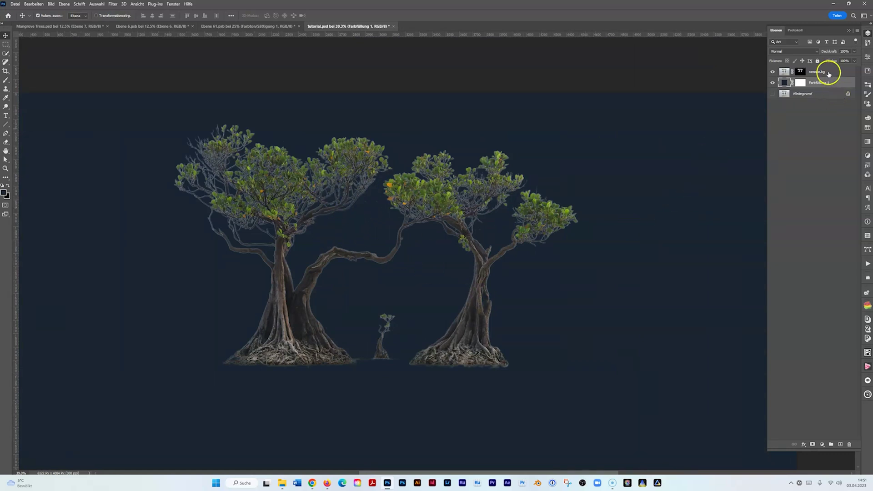
# Refine the remove.bg mask edges with a 1 px radius, output as a new layer with mask.
pyautogui.click(800, 71)
pyautogui.hotkey('ctrl', 'alt', 'r')
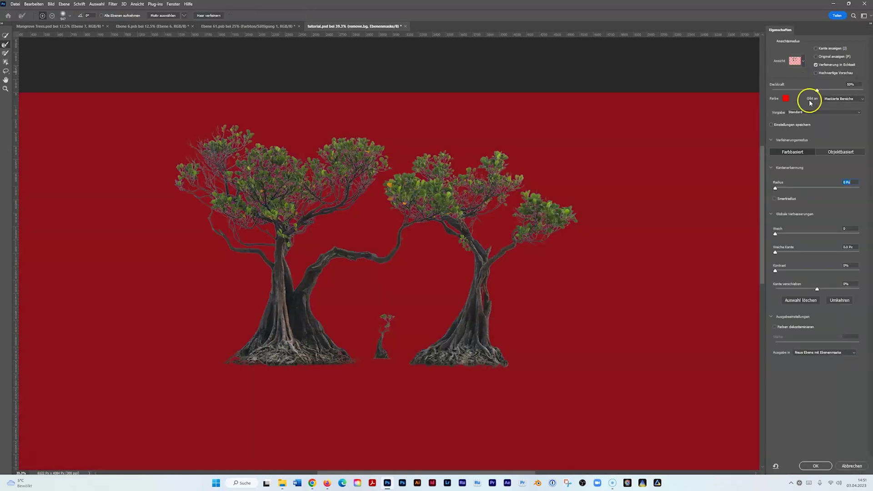
pyautogui.moveTo(775, 188); pyautogui.dragTo(780, 189)
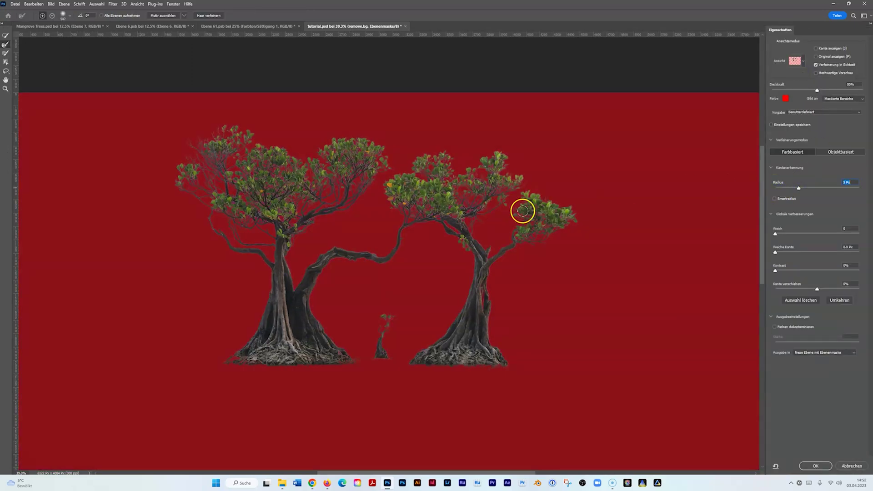
pyautogui.click(816, 464)
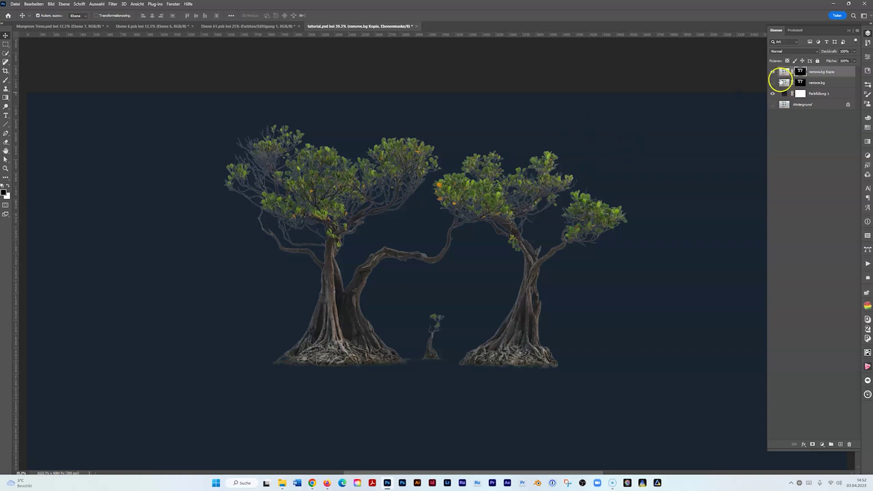
# Duplicate remove.bg Kopie and apply the new copy's layer mask permanently.
pyautogui.click(821, 76)
pyautogui.hotkey('ctrl', 'j')
pyautogui.hotkey('ctrl', 'z')
pyautogui.hotkey('ctrl', 'j')
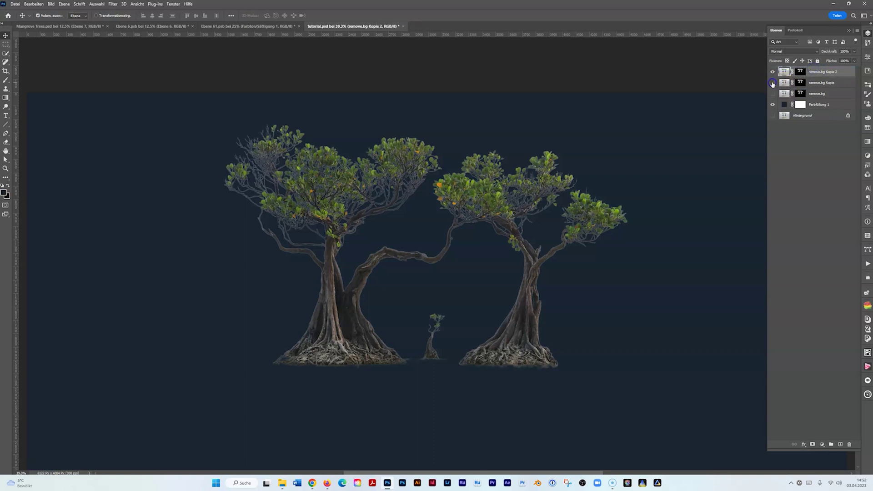
pyautogui.click(801, 71)
pyautogui.rightClick(802, 72)
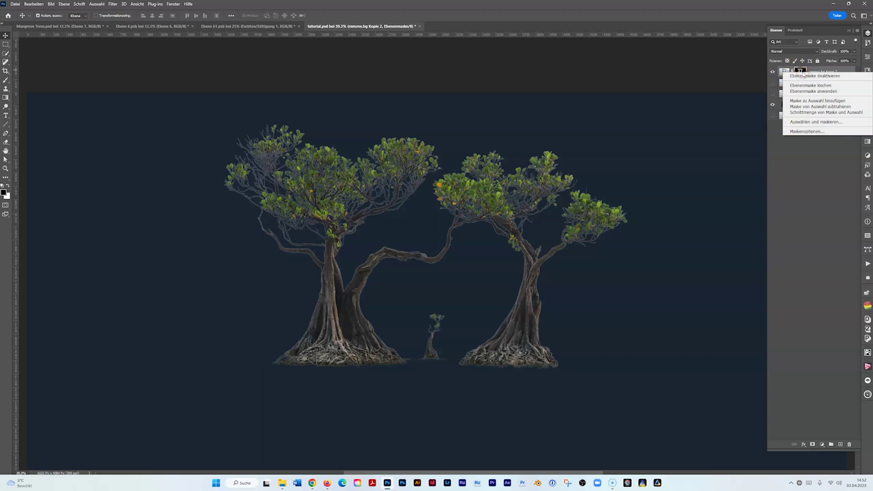
pyautogui.click(812, 92)
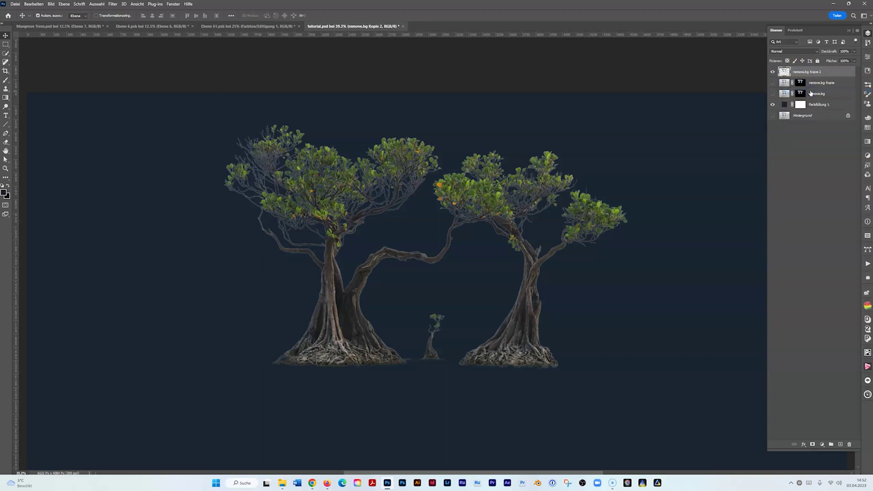
pyautogui.moveTo(795, 72)
pyautogui.mouseDown()
pyautogui.moveTo(786, 78)
pyautogui.moveTo(801, 85)
pyautogui.mouseUp()
# Remove the white fringe with Ebene > Basis > Weiß entfernen and hide Farbfüllung 1.
pyautogui.click(51, 4)
pyautogui.moveTo(68, 6)
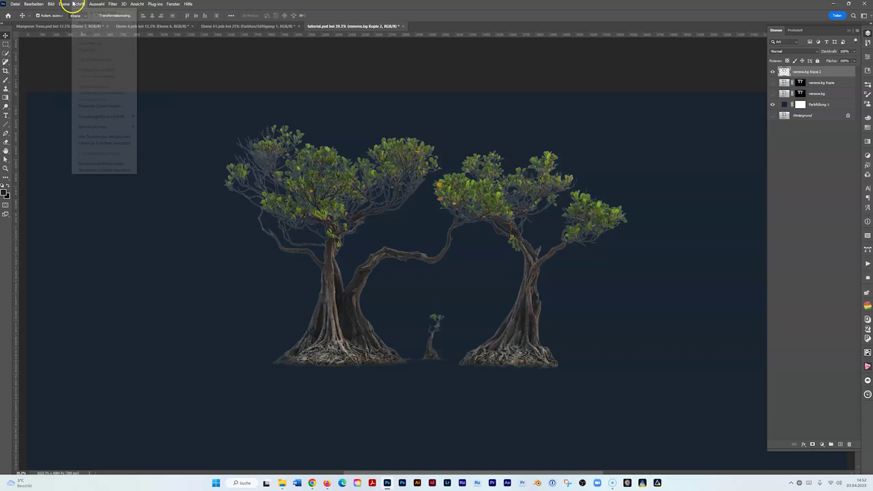
pyautogui.moveTo(96, 282)
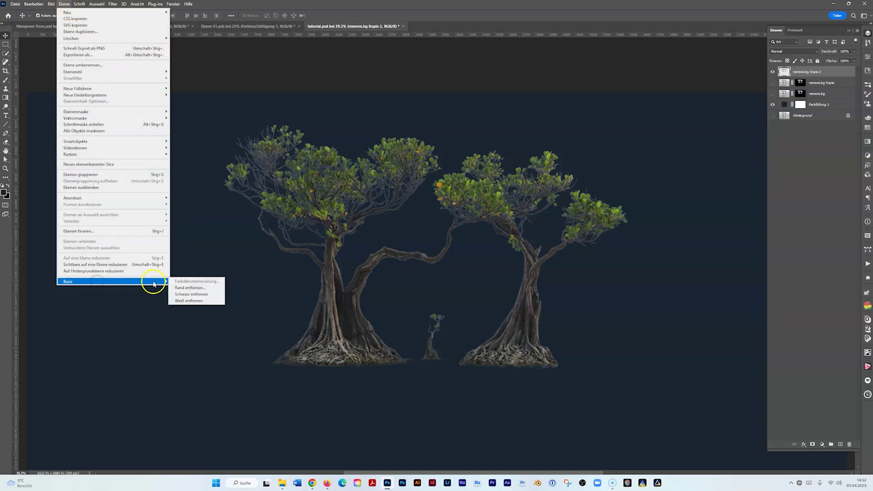
pyautogui.click(188, 301)
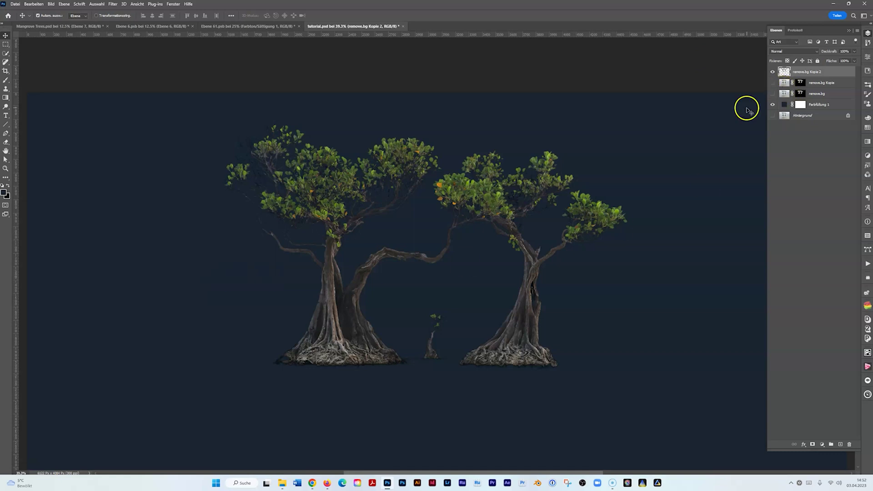
pyautogui.click(773, 105)
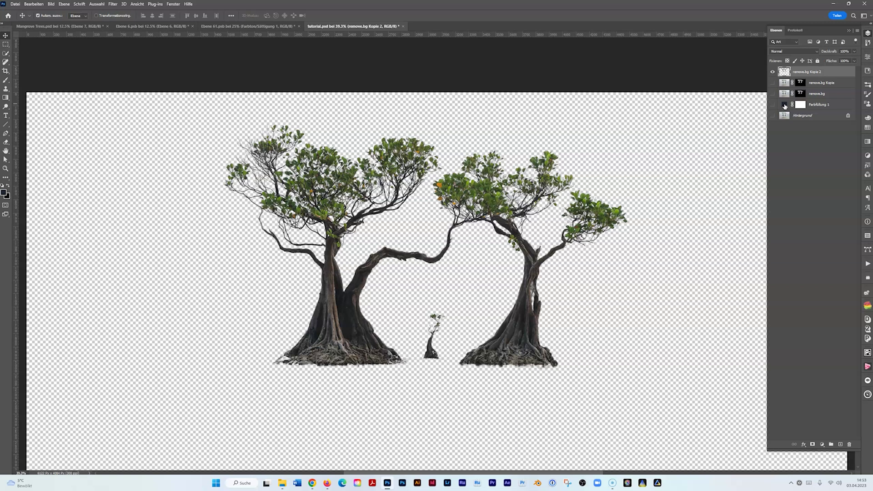
# Stamp a merged layer and add a Hue/Saturation adjustment with Grüntöne hue at -180.
pyautogui.hotkey('ctrl', 'shift', 'alt', 'e')
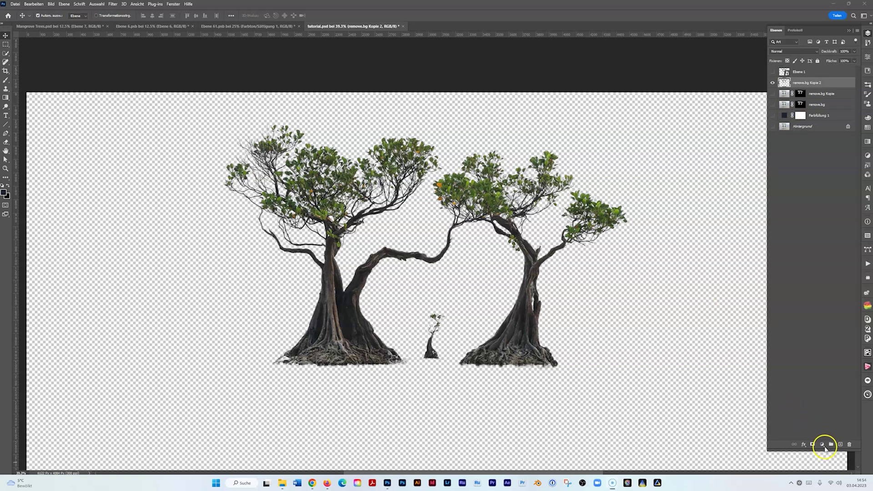
pyautogui.click(822, 445)
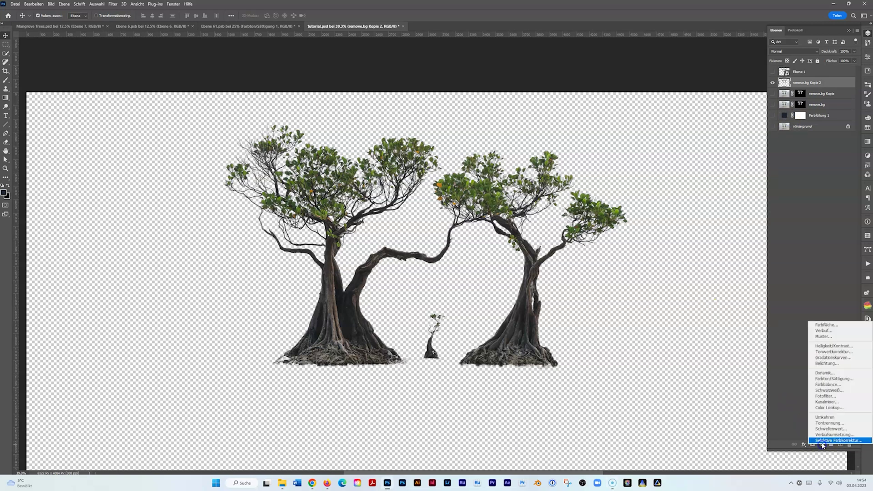
pyautogui.click(825, 379)
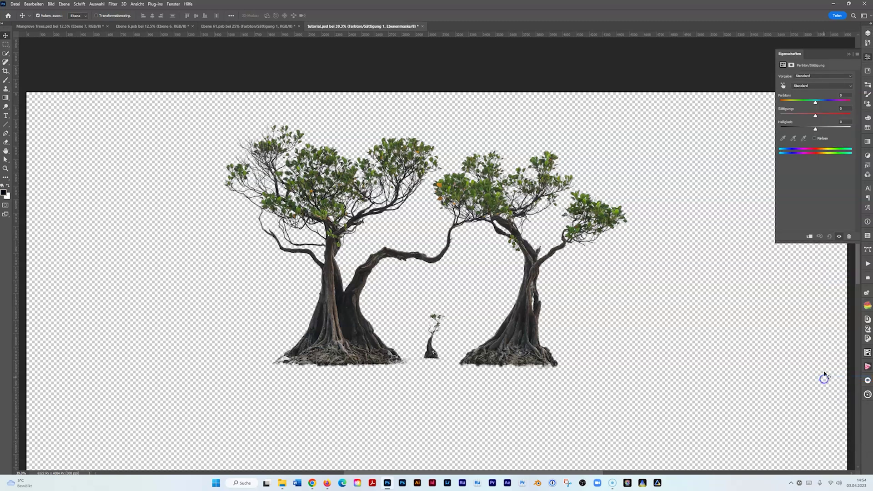
pyautogui.click(801, 86)
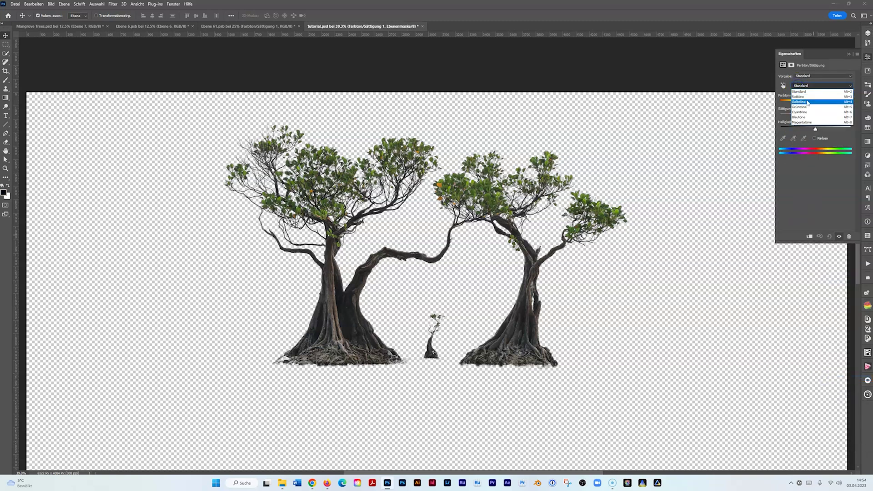
pyautogui.click(807, 107)
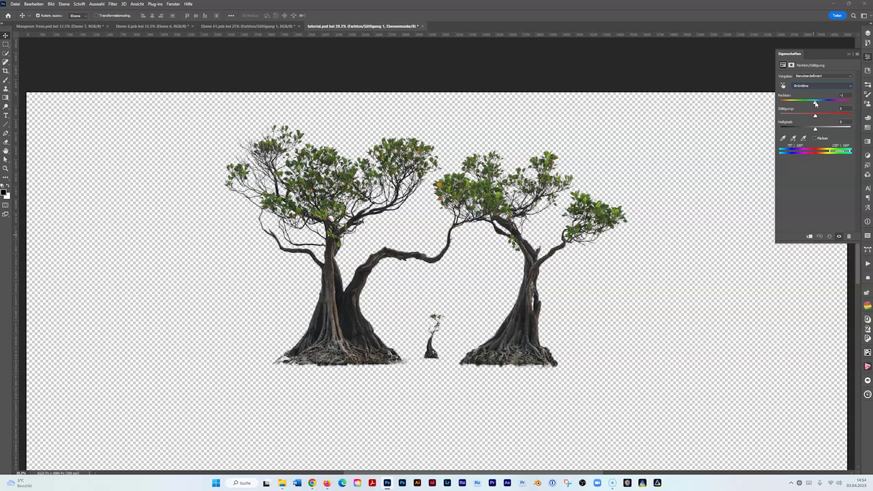
pyautogui.moveTo(819, 104)
pyautogui.mouseDown()
pyautogui.moveTo(779, 107)
pyautogui.moveTo(816, 109)
pyautogui.mouseUp()
# Shift the Gelbtöne hue to -123 and return to the Layers panel.
pyautogui.click(801, 86)
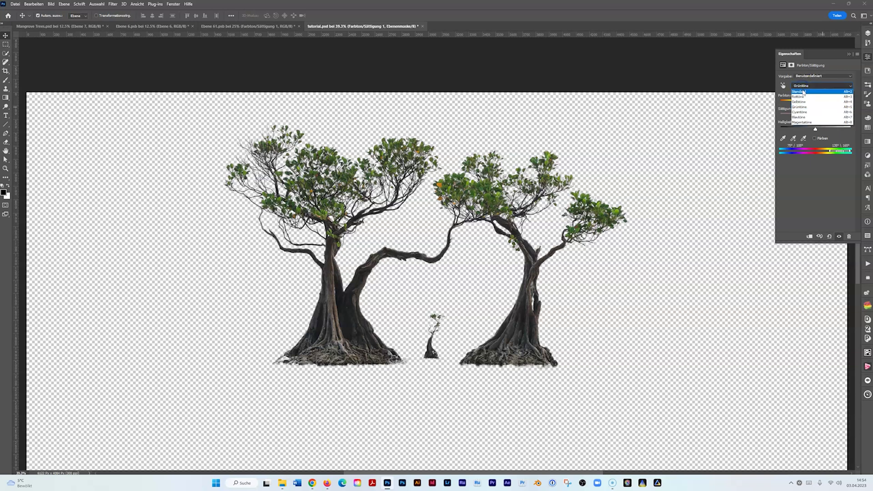
pyautogui.click(803, 102)
pyautogui.moveTo(804, 103)
pyautogui.mouseDown()
pyautogui.moveTo(789, 104)
pyautogui.moveTo(800, 107)
pyautogui.mouseUp()
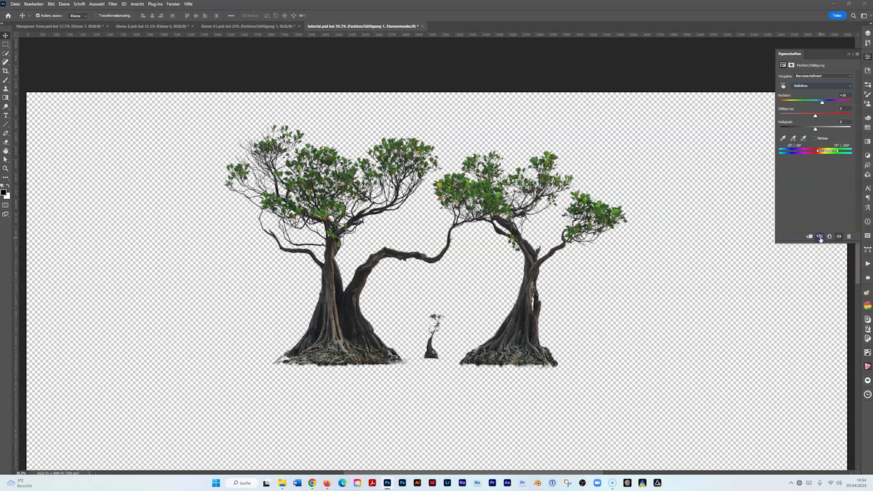
pyautogui.click(647, 249)
pyautogui.click(868, 34)
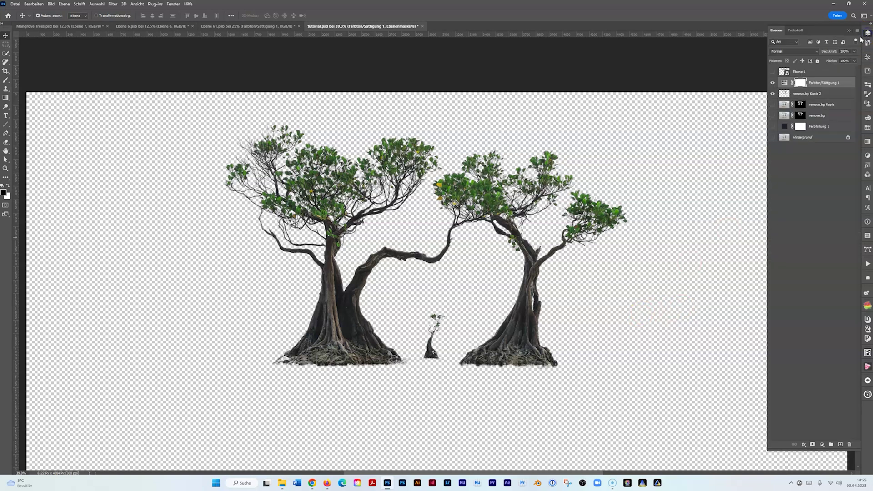
# Show Ebene 1 and toggle layer visibility to compare the trees with and without it.
pyautogui.click(772, 71)
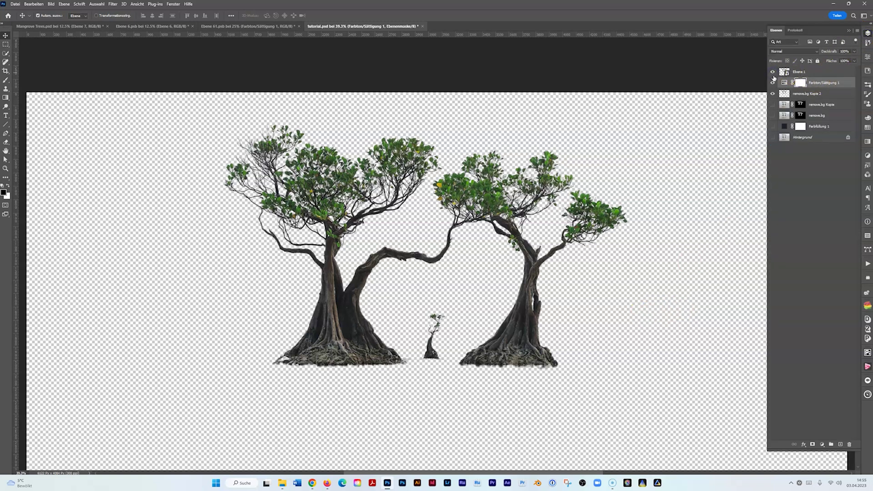
pyautogui.click(867, 395)
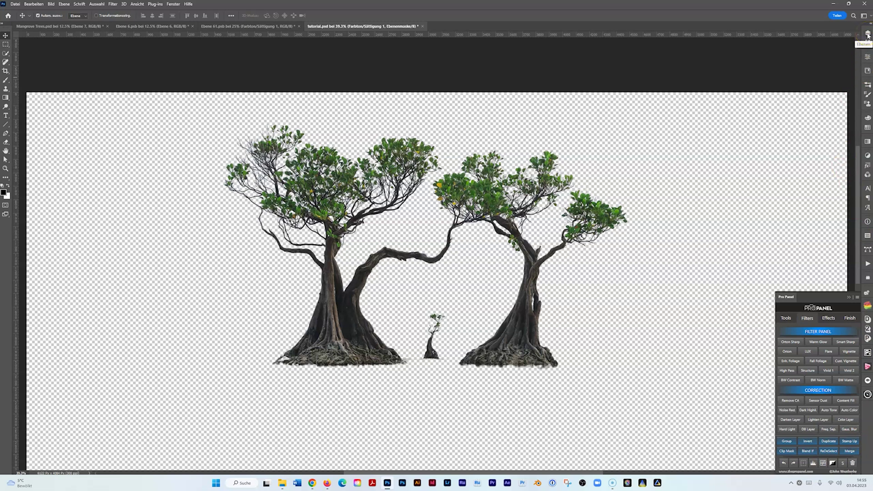
pyautogui.click(867, 35)
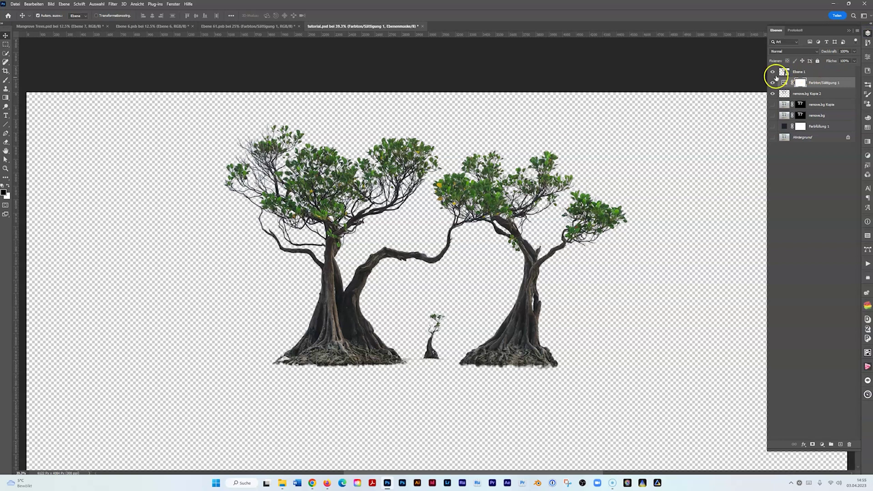
pyautogui.moveTo(773, 81); pyautogui.dragTo(775, 208)
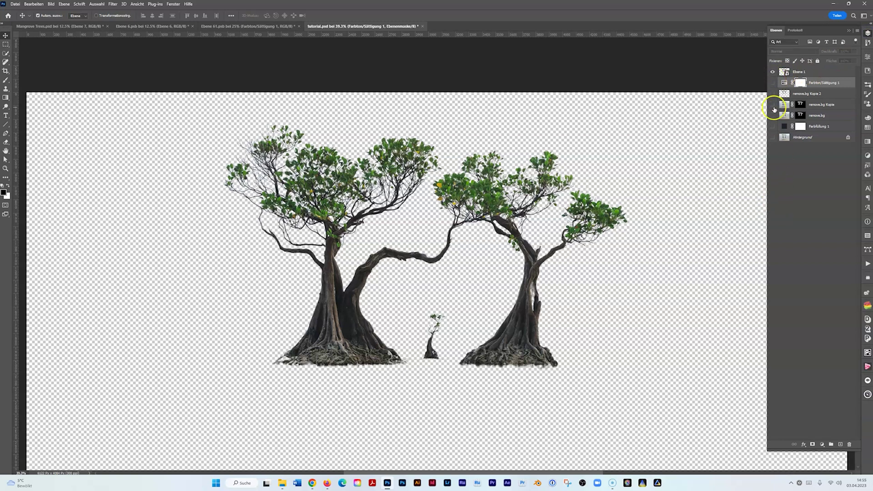
pyautogui.click(773, 83)
pyautogui.click(772, 94)
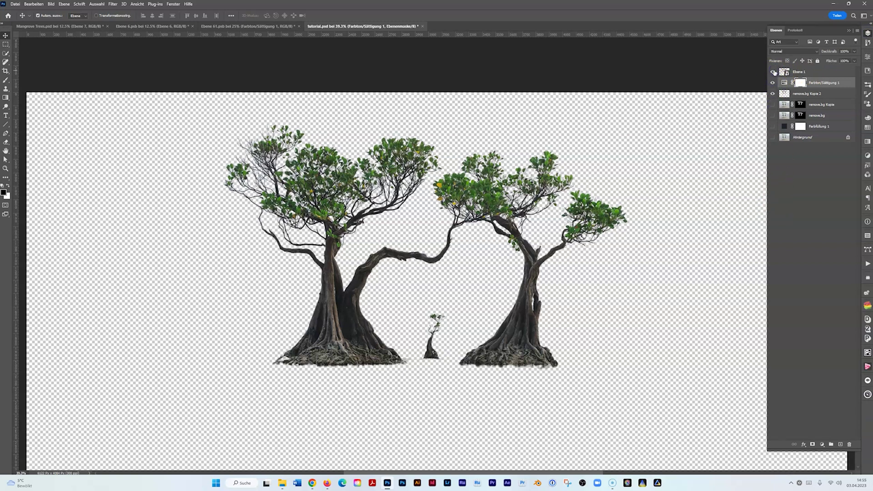
pyautogui.click(773, 72)
pyautogui.click(773, 72)
pyautogui.click(773, 72)
# Select Ebene 1 and run Filter > Skylum Software > Luminar Neo on it.
pyautogui.click(831, 72)
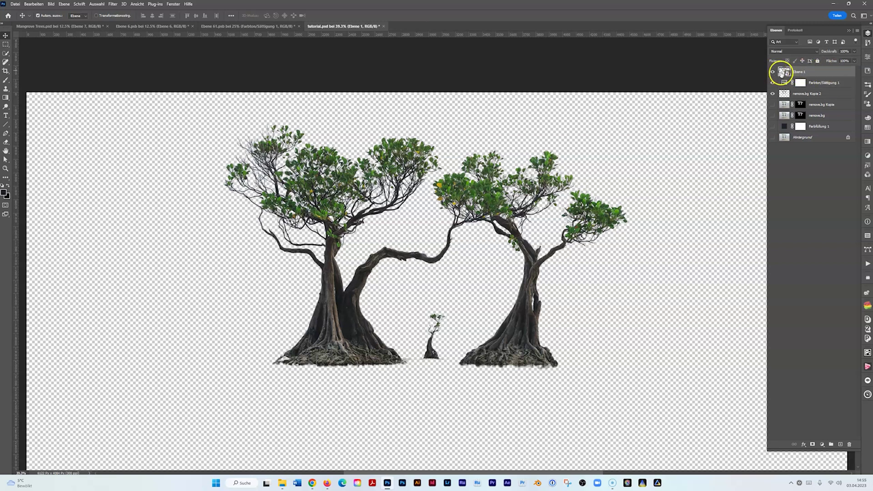
pyautogui.rightClick(813, 73)
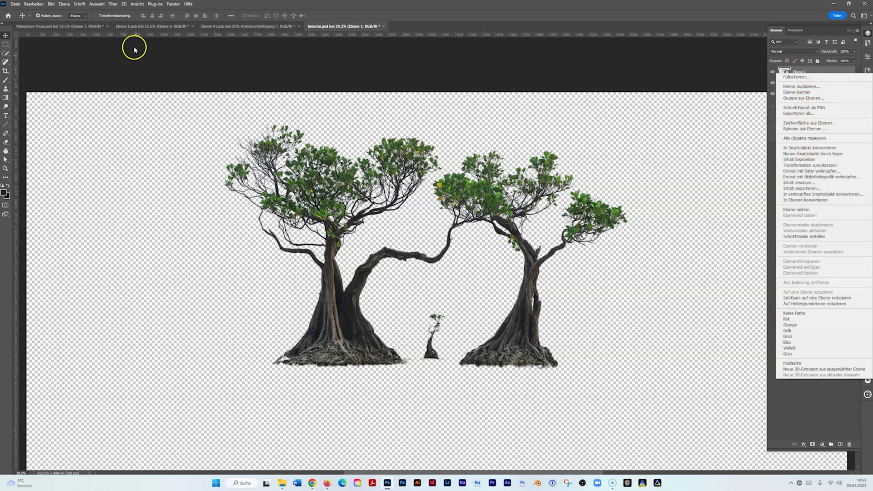
pyautogui.click(113, 4)
pyautogui.moveTo(126, 175)
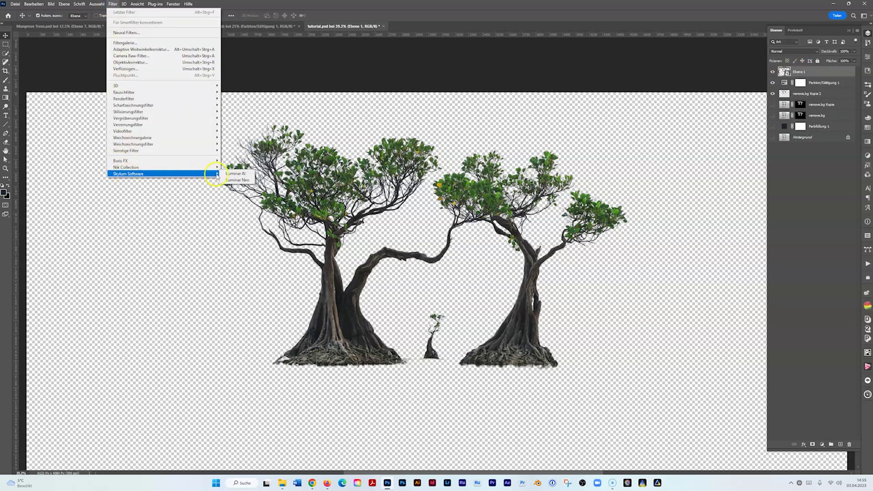
pyautogui.click(237, 174)
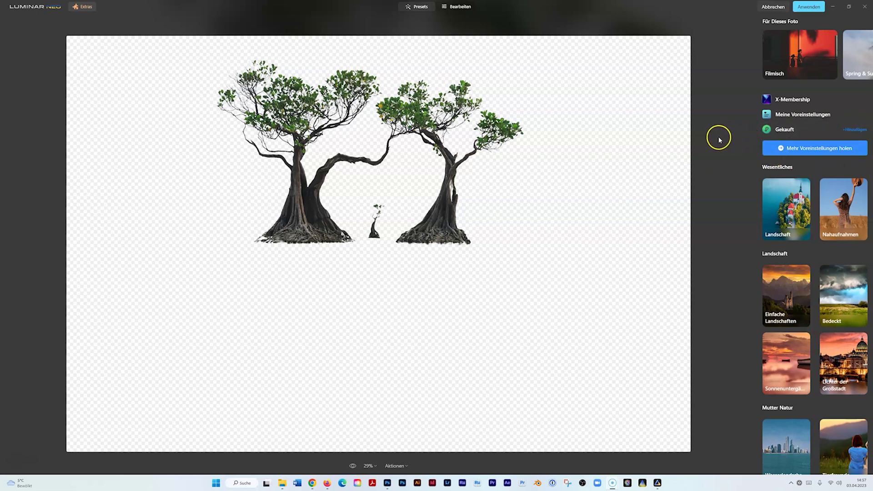
# Apply the Mangrove d'Or preset from Meine Voreinstellungen and return the result to Photoshop.
pyautogui.click(780, 114)
pyautogui.click(795, 83)
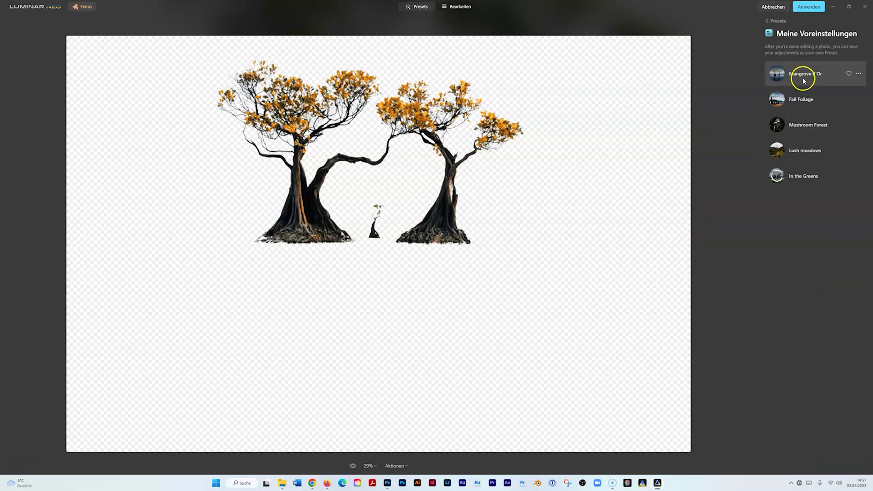
pyautogui.click(809, 7)
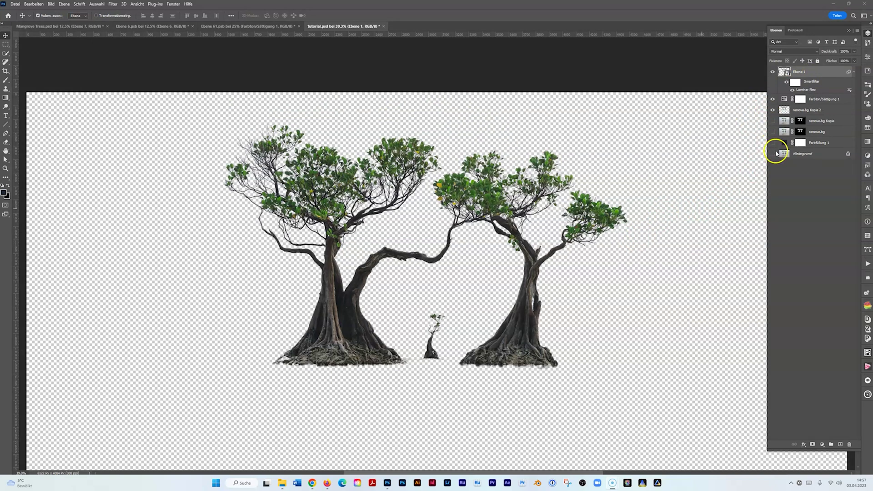
# Zoom out and check the Image Size dialog, closing it without changes.
pyautogui.hotkey('ctrl', '-')
pyautogui.hotkey('ctrl', '-')
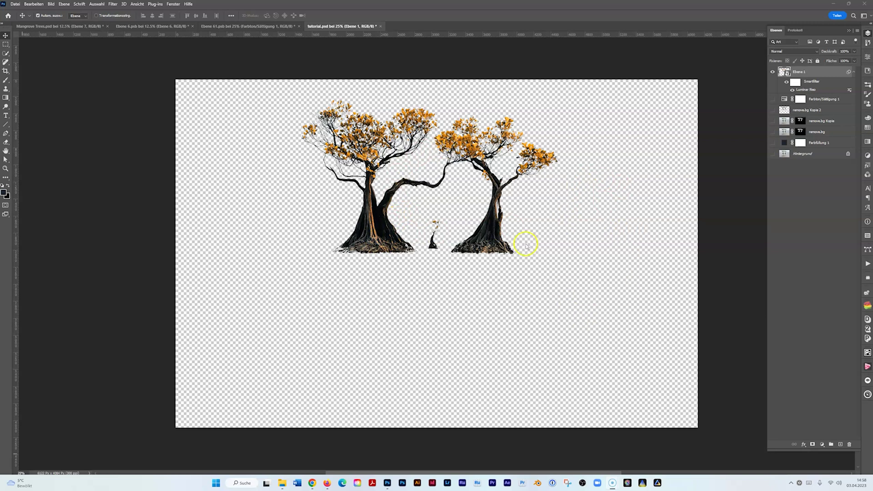
pyautogui.click(6, 71)
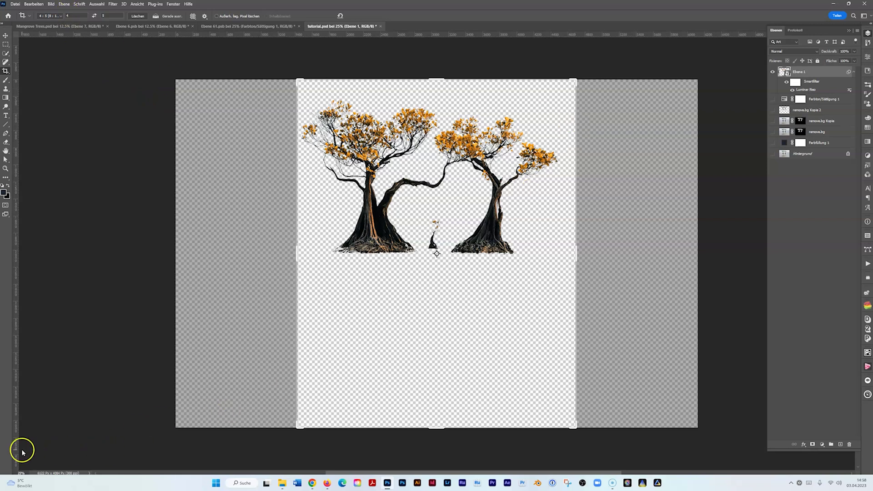
pyautogui.click(6, 35)
pyautogui.click(51, 5)
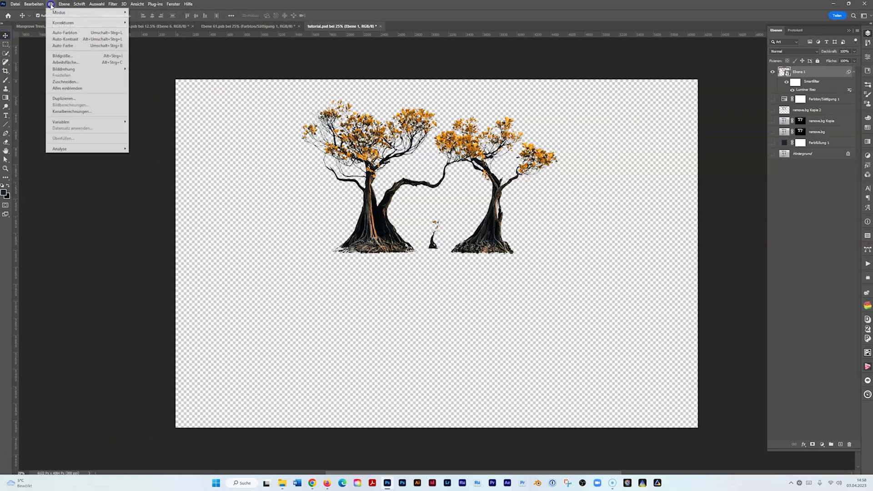
pyautogui.click(62, 56)
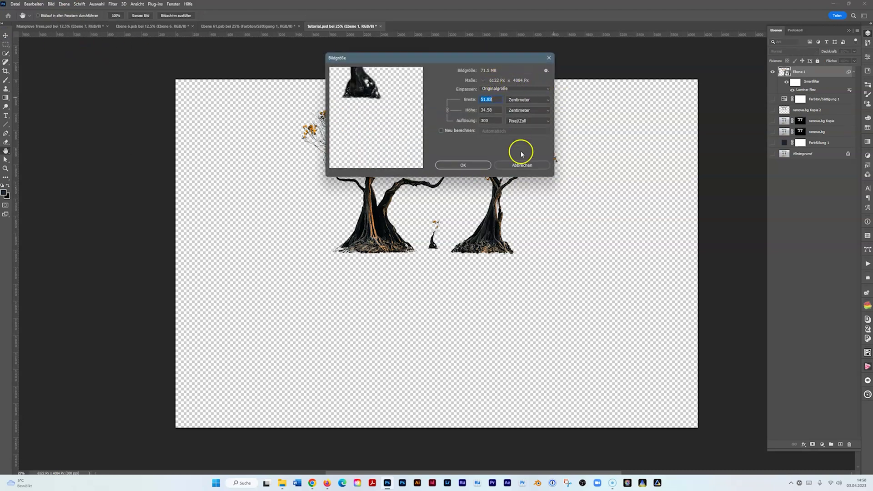
pyautogui.click(520, 167)
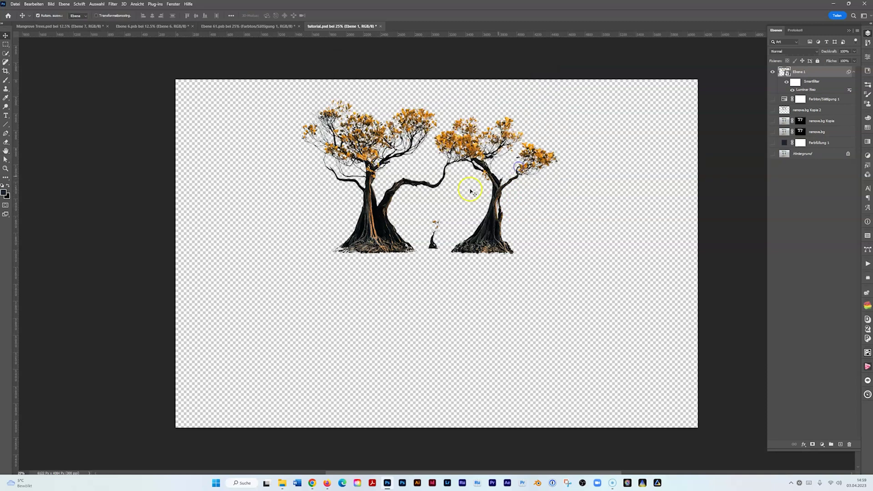
# Crop to a 4:5 portrait, extending the canvas upward above the trees.
pyautogui.click(4, 72)
pyautogui.moveTo(435, 74); pyautogui.dragTo(435, 48)
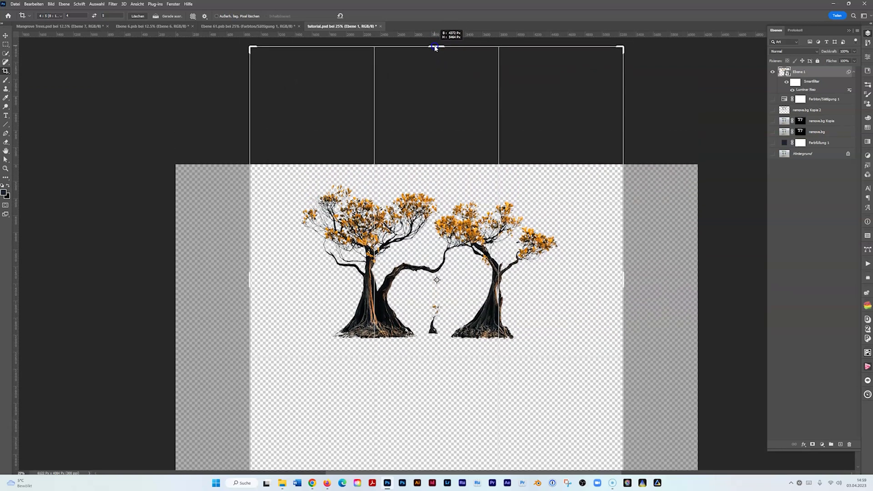
pyautogui.moveTo(435, 47); pyautogui.dragTo(435, 48)
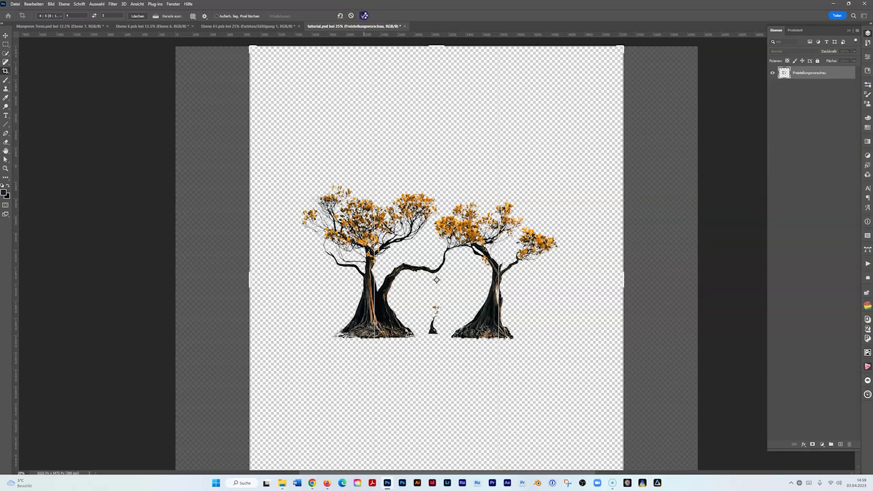
pyautogui.click(364, 16)
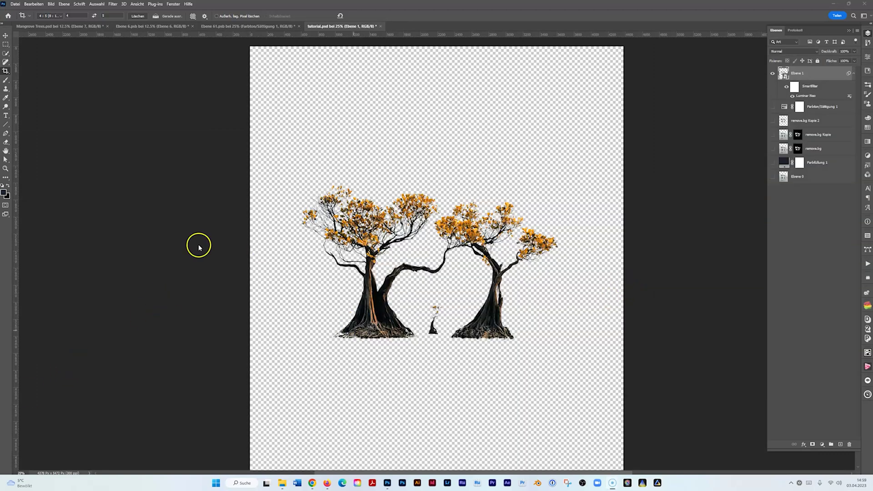
# Free-transform Ebene 1, scaling the trees to about 76% and moving them higher.
pyautogui.click(810, 72)
pyautogui.hotkey('ctrl', 't')
pyautogui.moveTo(433, 184); pyautogui.dragTo(429, 222)
pyautogui.moveTo(462, 259); pyautogui.dragTo(458, 209)
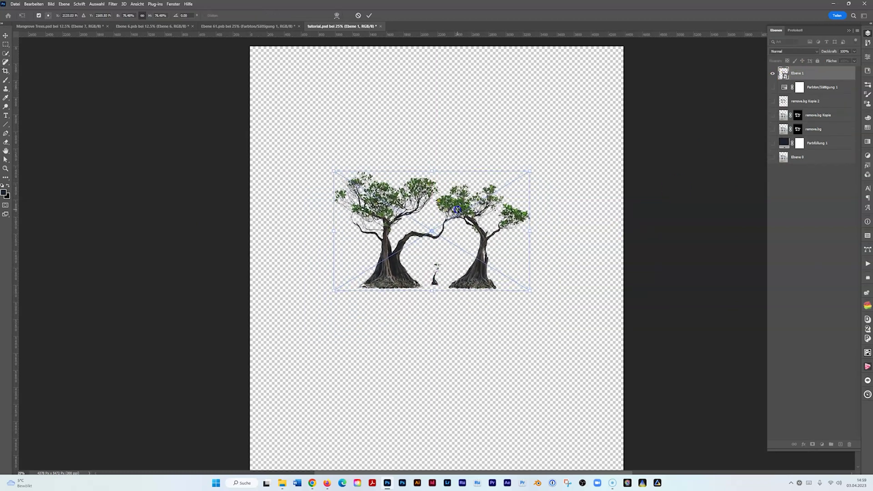
pyautogui.click(370, 15)
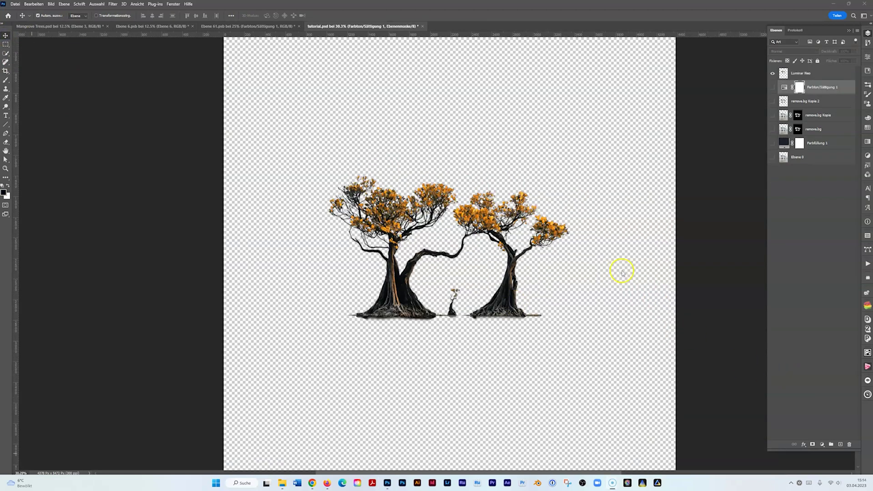
# Add a gradient fill layer and load a preset from the Kat's Gradients folder.
pyautogui.click(822, 445)
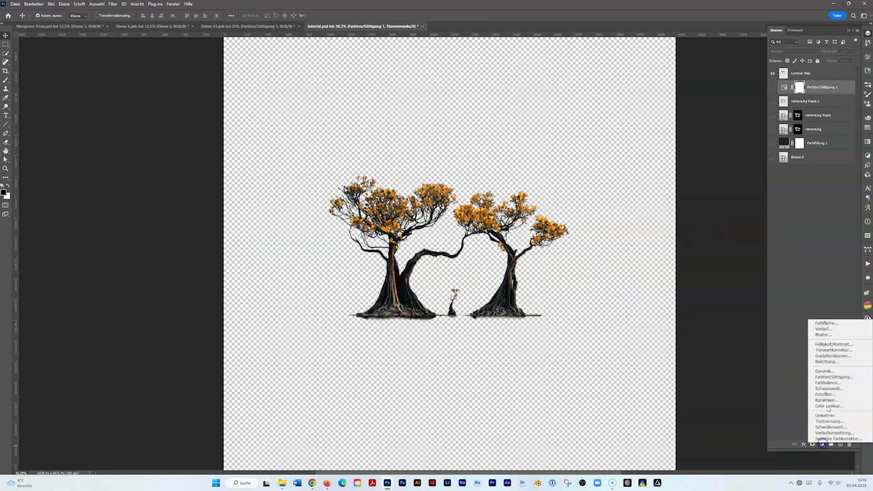
pyautogui.click(823, 329)
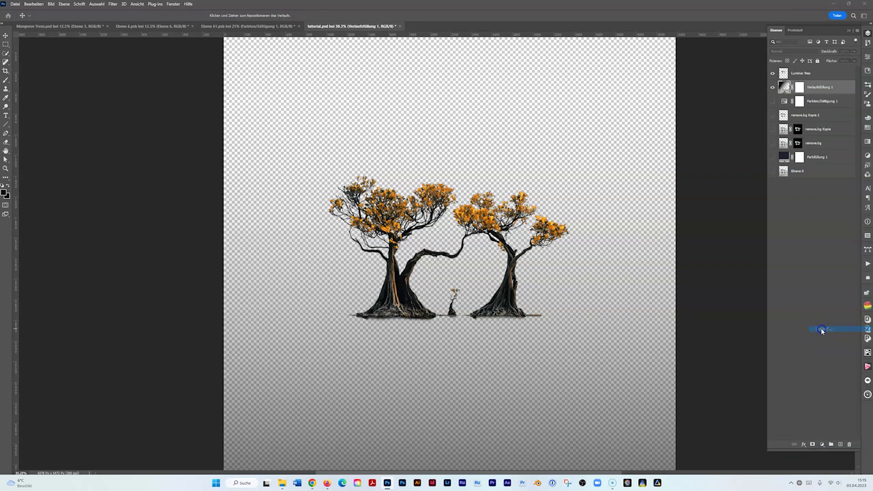
pyautogui.click(91, 176)
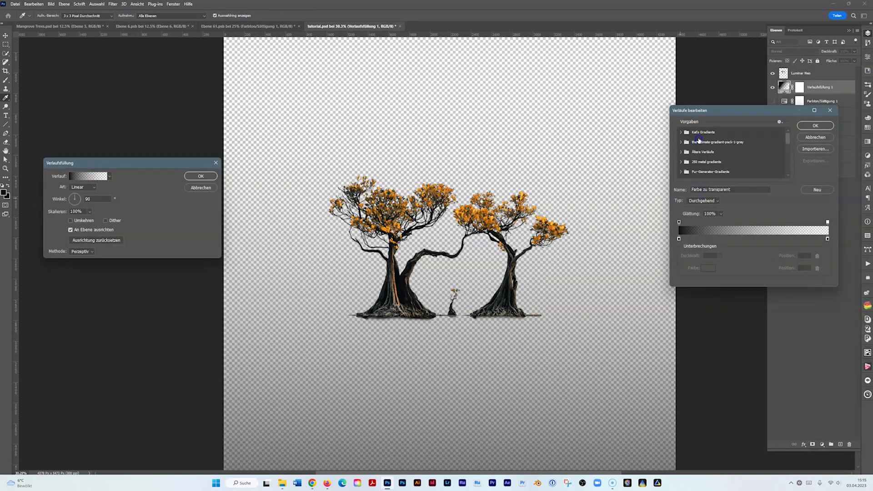
pyautogui.click(699, 136)
pyautogui.click(686, 132)
pyautogui.doubleClick(710, 154)
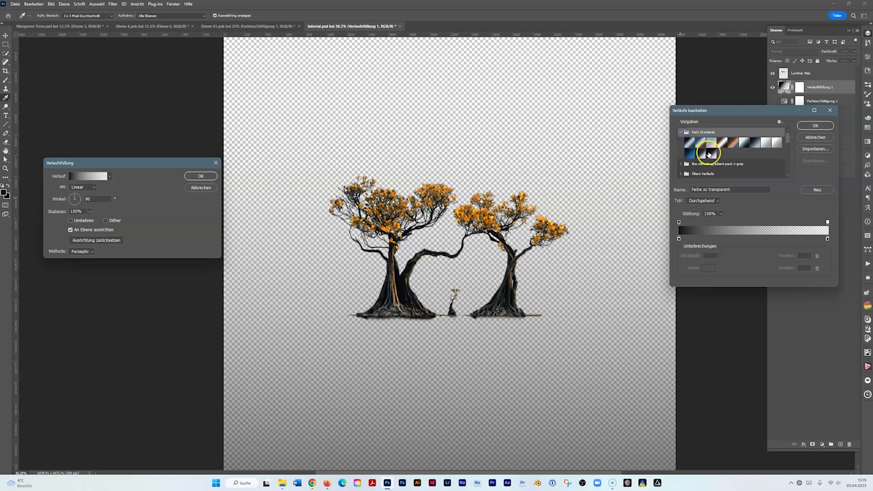
pyautogui.click(507, 155)
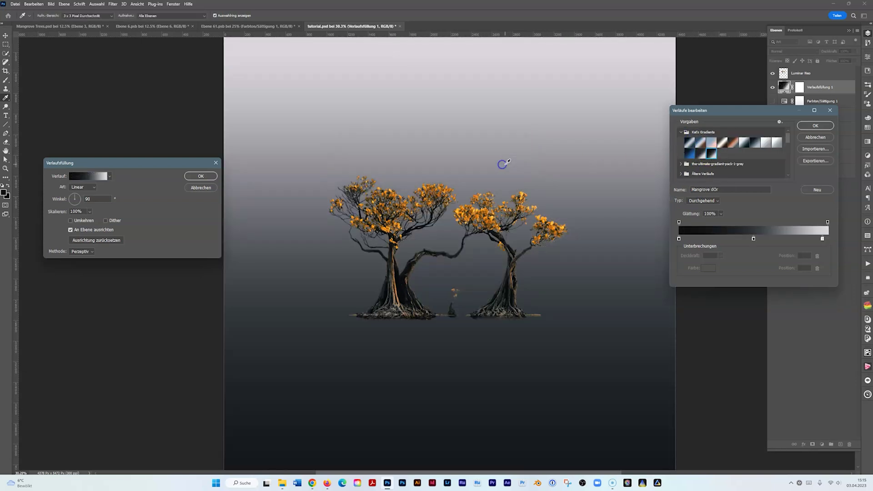
# Edit the gradient's dark, middle and light colour stops and accept the gradient.
pyautogui.doubleClick(679, 238)
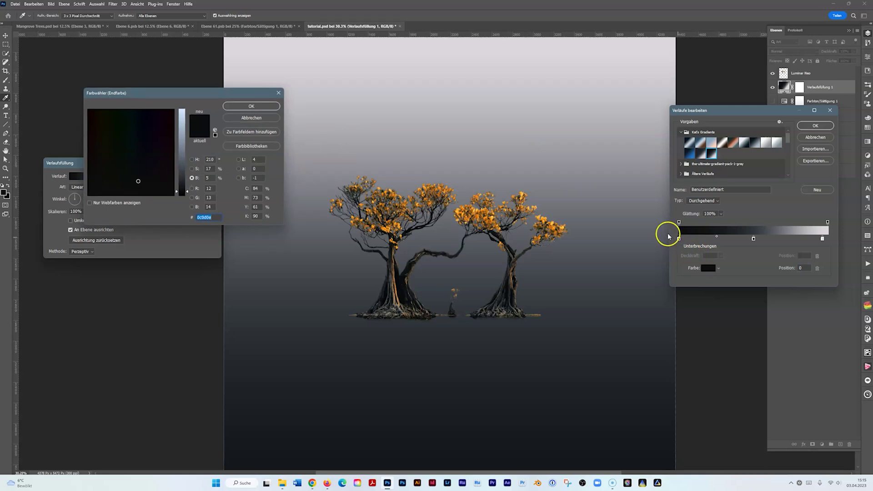
pyautogui.click(251, 119)
pyautogui.doubleClick(753, 239)
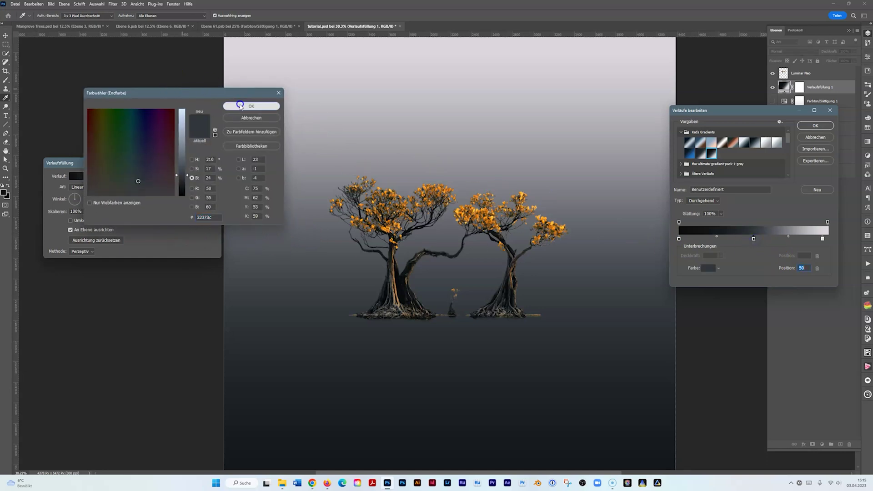
pyautogui.click(251, 106)
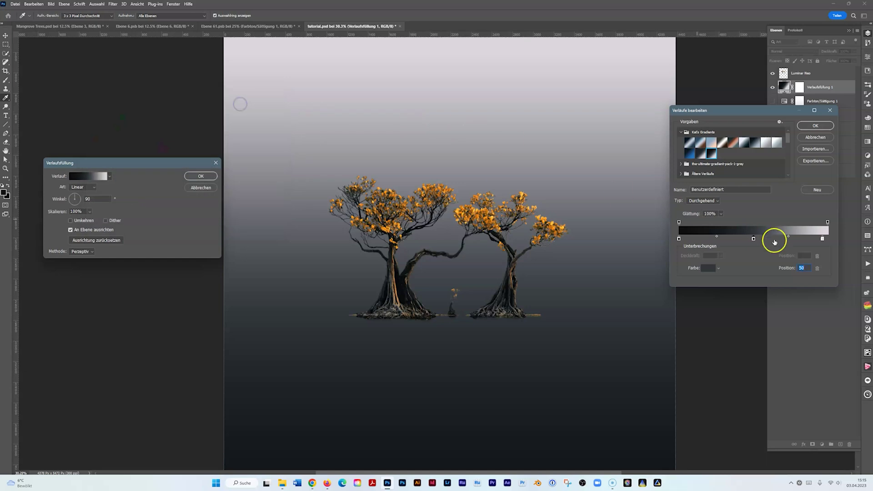
pyautogui.click(822, 238)
pyautogui.click(809, 271)
pyautogui.doubleClick(823, 239)
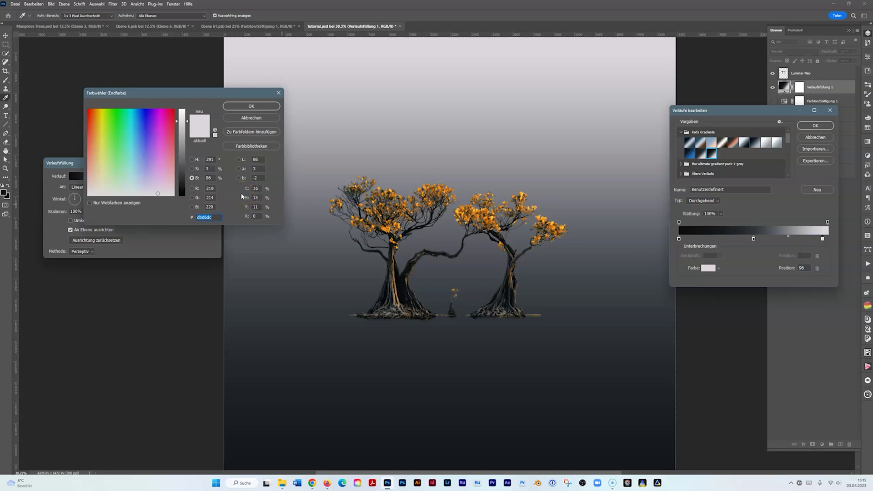
pyautogui.click(230, 118)
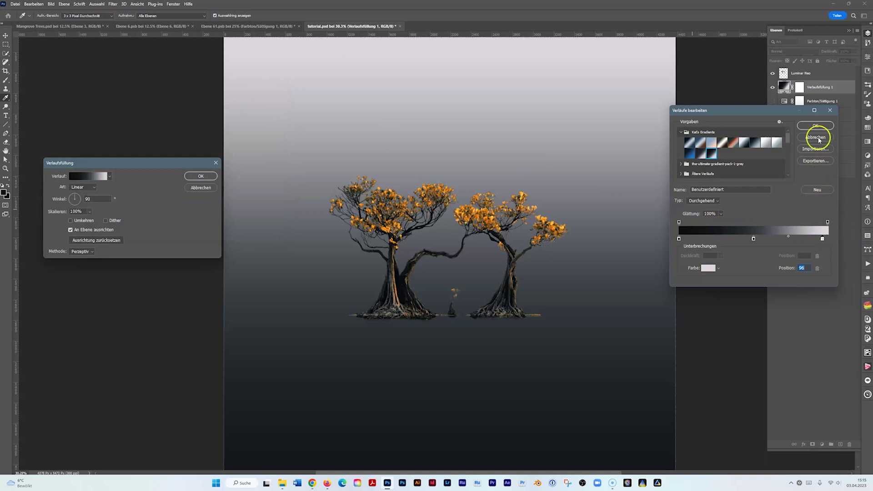
pyautogui.click(815, 126)
# Use the Mangrove dOr gradient preset, set Art to Reflektiert with Umkehren ticked.
pyautogui.click(89, 176)
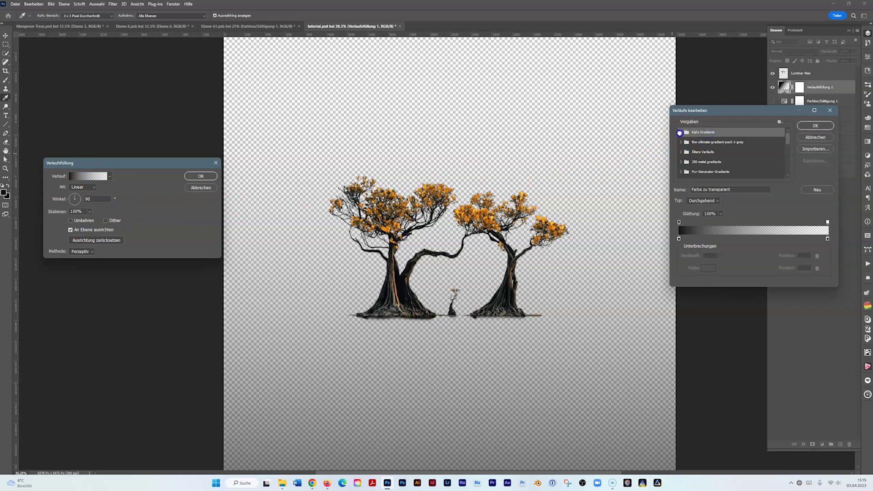
pyautogui.click(681, 132)
pyautogui.click(711, 153)
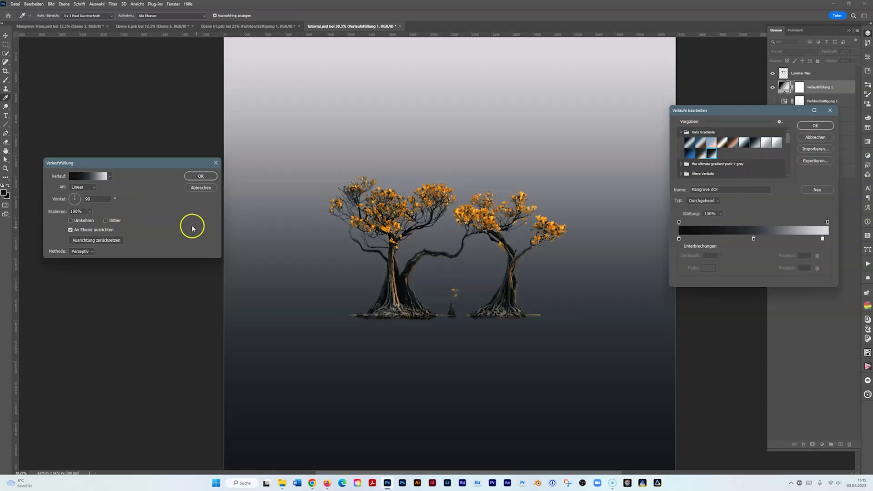
pyautogui.click(816, 125)
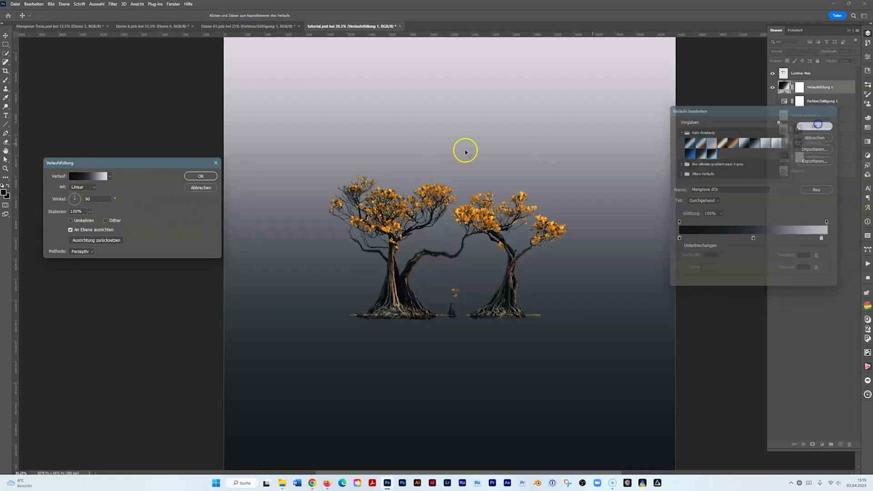
pyautogui.click(80, 211)
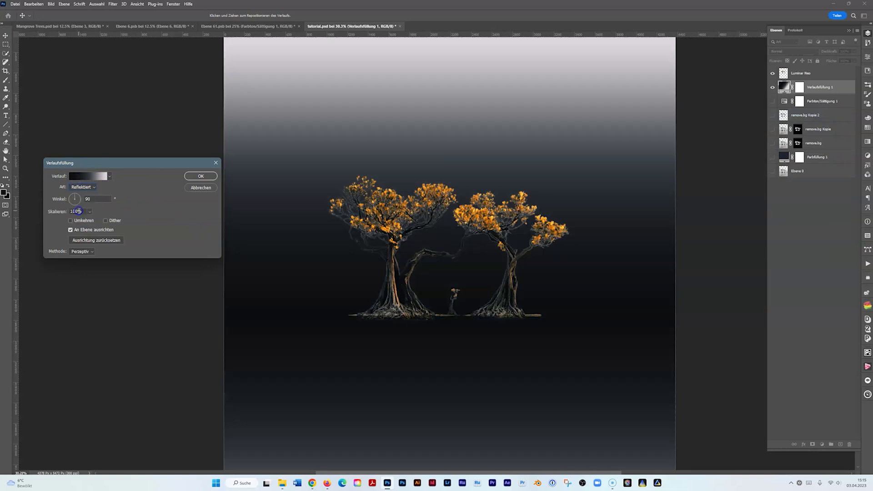
pyautogui.click(71, 221)
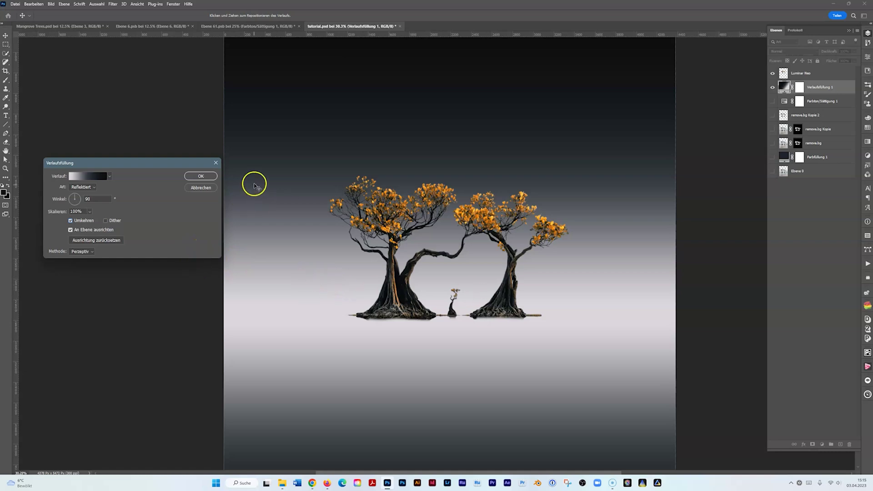
pyautogui.click(201, 176)
# Draw a rectangular selection band across the tree bases at the horizon.
pyautogui.scroll(-2, 621, 219)
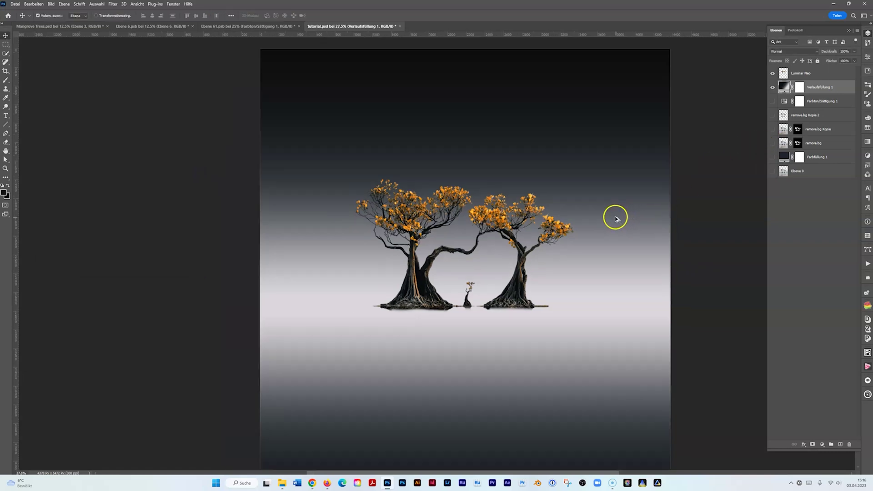
pyautogui.moveTo(601, 282); pyautogui.dragTo(563, 261)
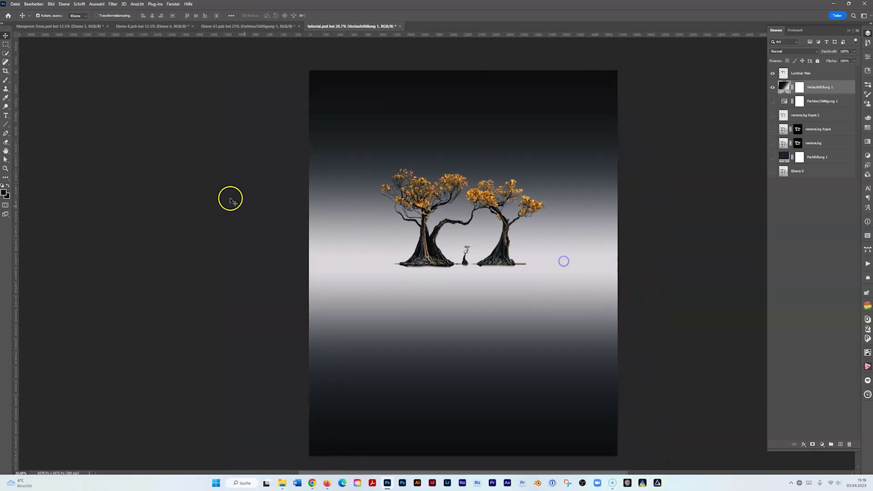
pyautogui.click(5, 44)
pyautogui.moveTo(299, 222); pyautogui.dragTo(663, 298)
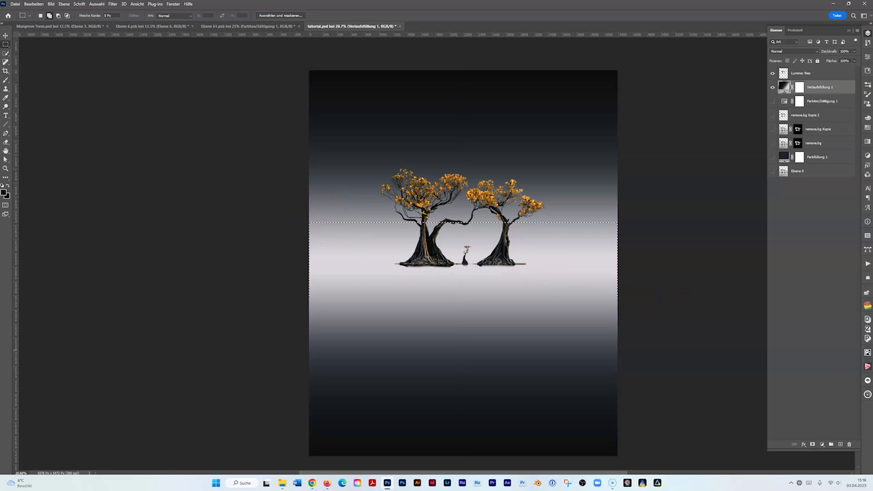
# Add a white reflected gradient fill layer, Verlaufsfüllung 2, masked to that band.
pyautogui.click(8, 186)
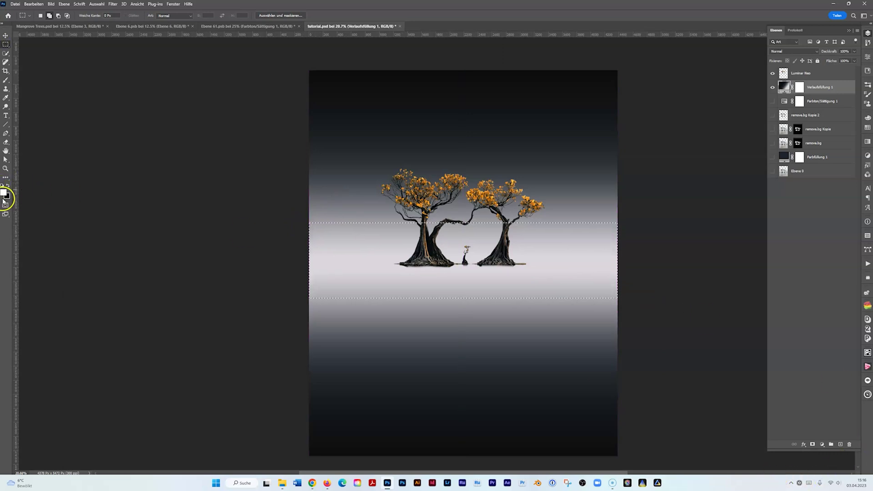
pyautogui.click(822, 445)
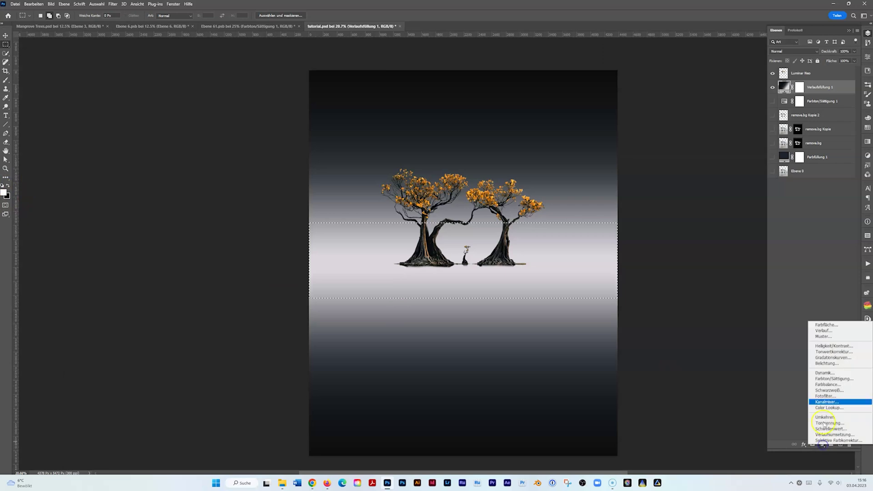
pyautogui.click(823, 331)
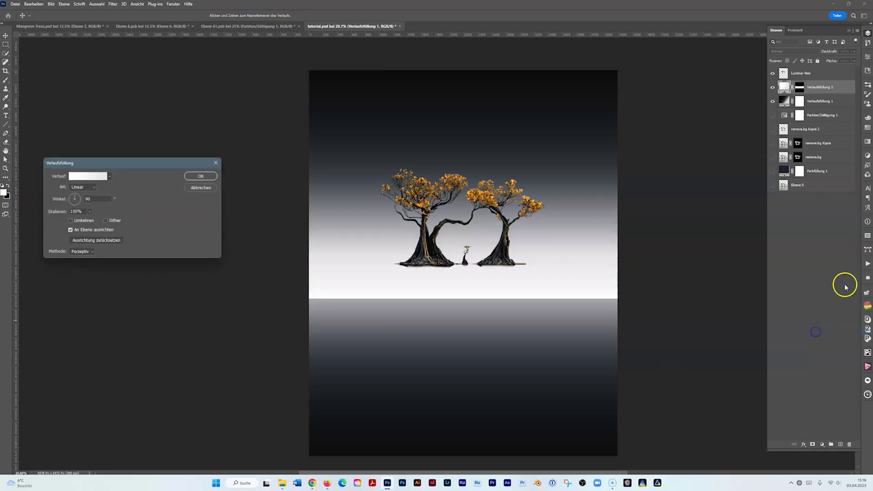
pyautogui.click(75, 188)
pyautogui.click(77, 211)
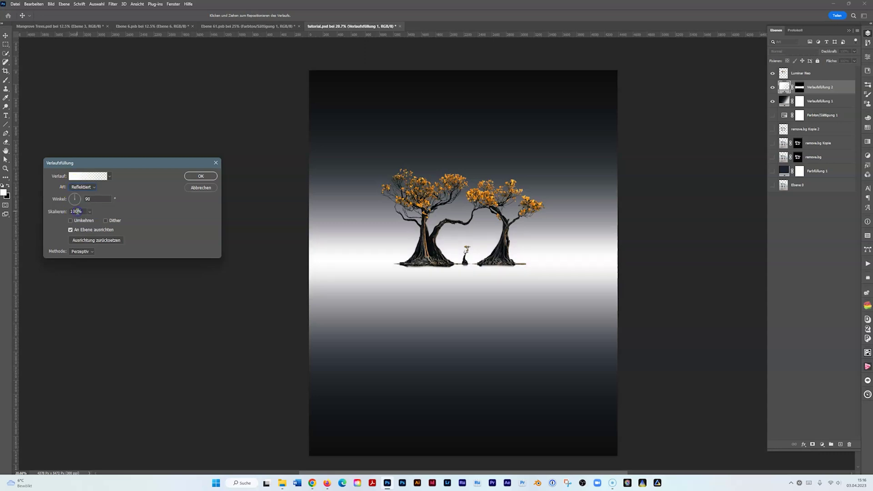
pyautogui.click(202, 175)
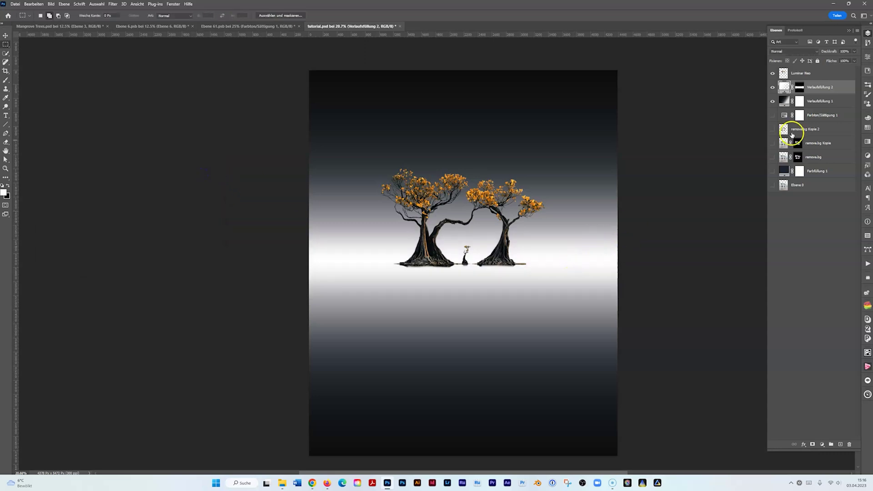
# Try shifting Verlaufsfüllung 2's mask band slightly higher with a transform, then cancel it.
pyautogui.click(801, 88)
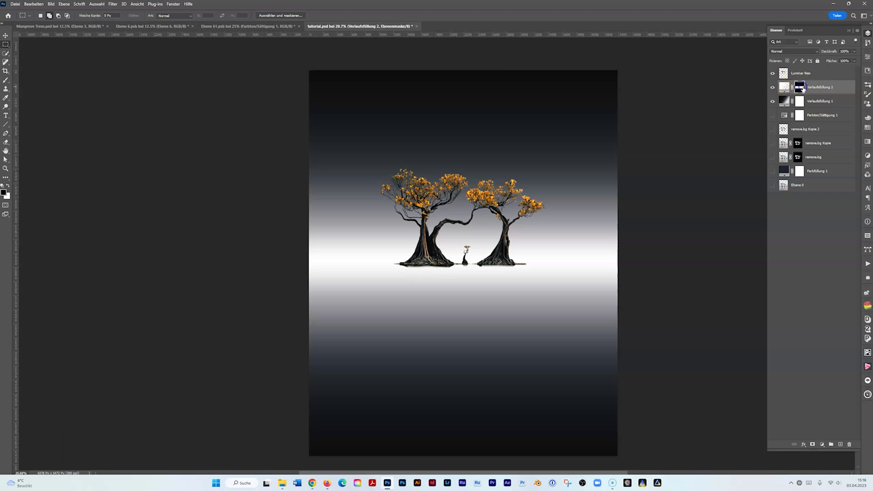
pyautogui.hotkey('ctrl', 't')
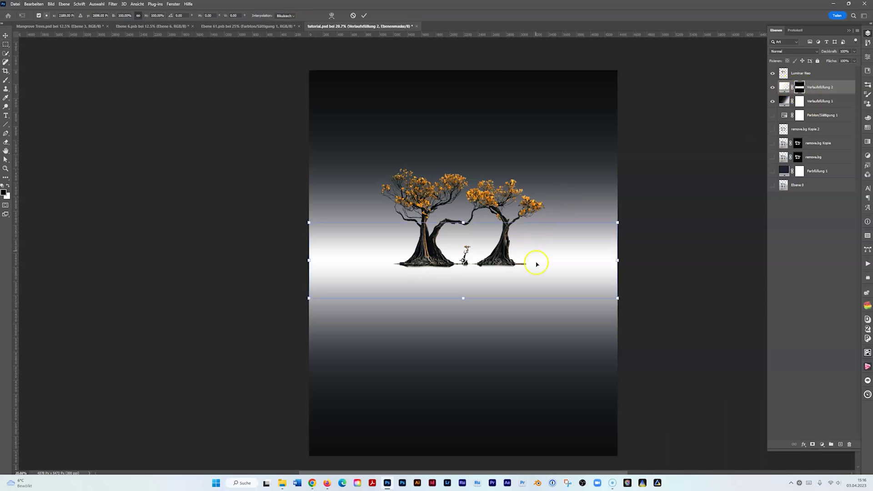
pyautogui.moveTo(536, 263); pyautogui.dragTo(530, 246)
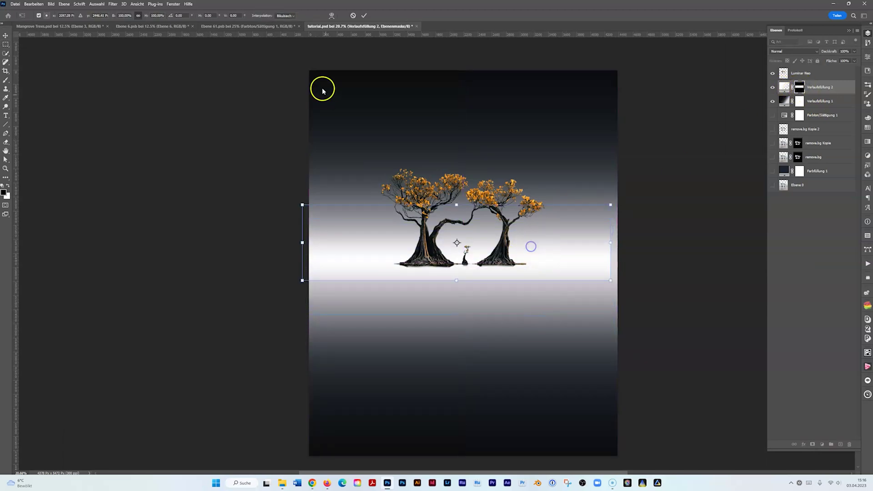
pyautogui.click(354, 15)
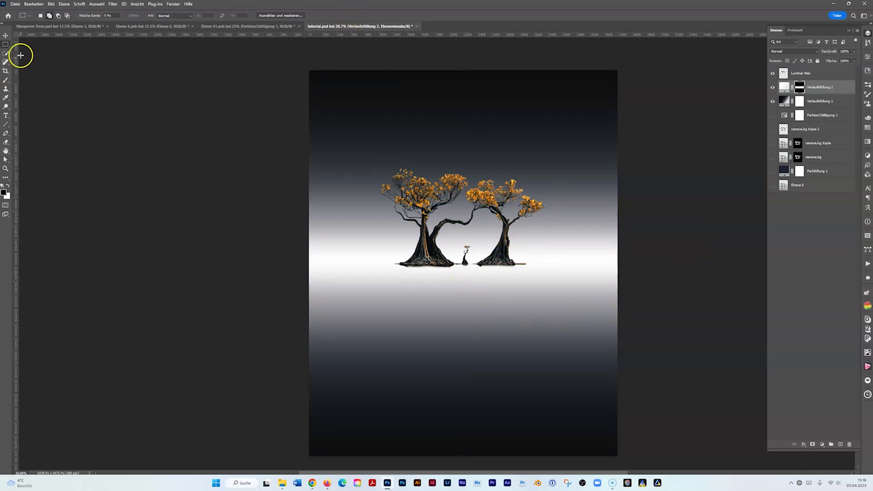
# Nudge the Luminar Neo trees slightly lower and duplicate the layer as 'Reflection'.
pyautogui.click(5, 35)
pyautogui.click(434, 251)
pyautogui.moveTo(434, 251); pyautogui.dragTo(435, 259)
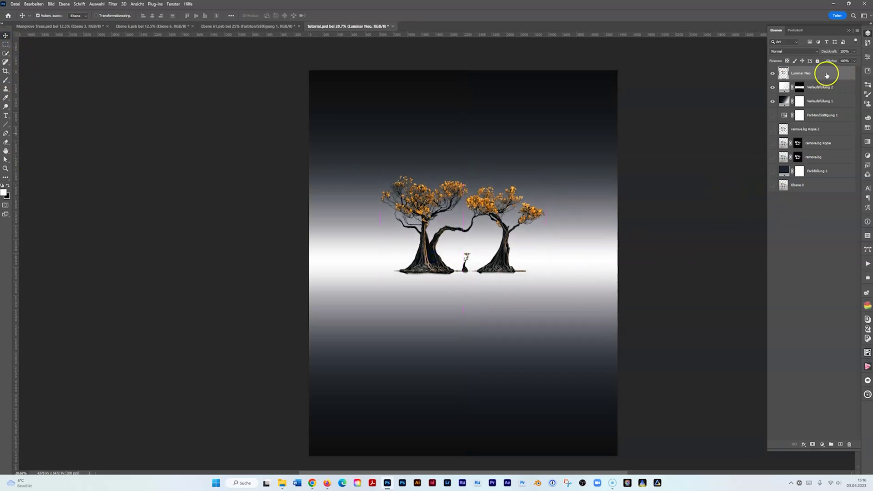
pyautogui.moveTo(825, 74); pyautogui.dragTo(824, 80)
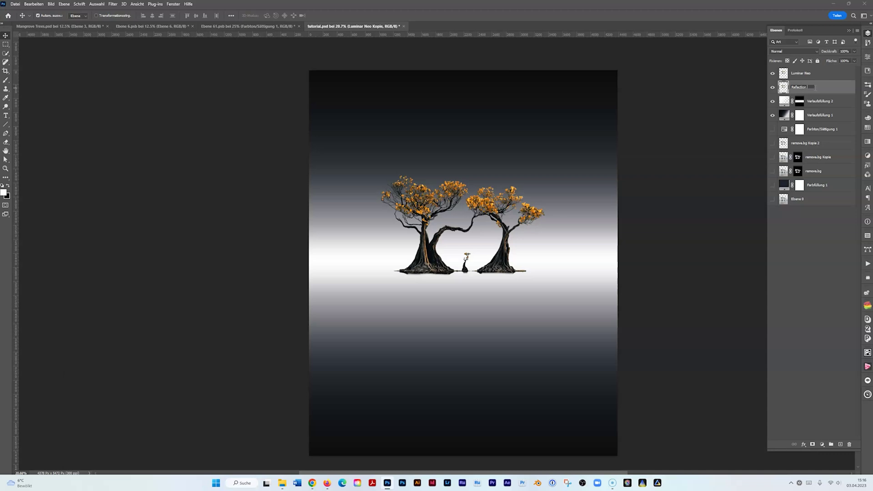
pyautogui.press('Return')
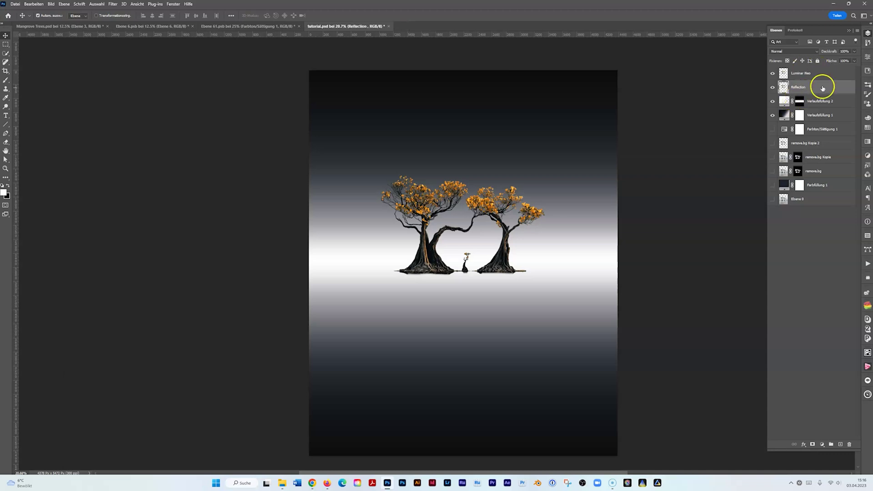
# Convert the Reflection layer into a smart object.
pyautogui.rightClick(822, 86)
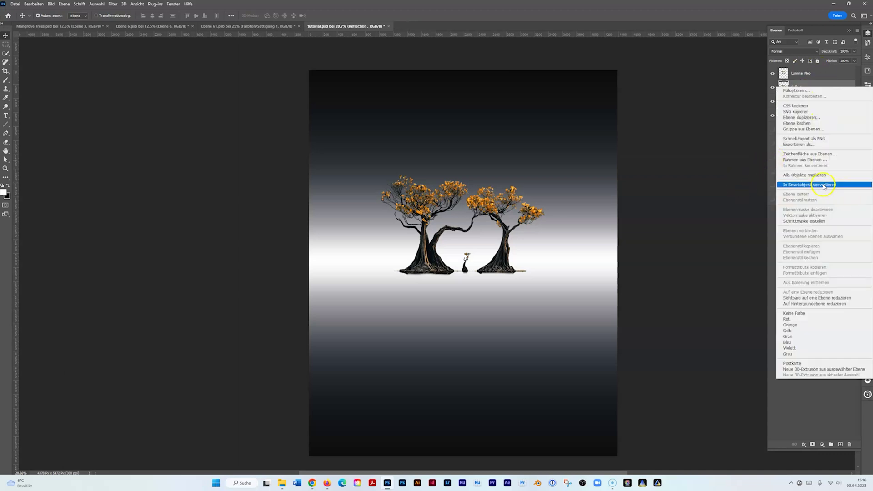
pyautogui.click(805, 83)
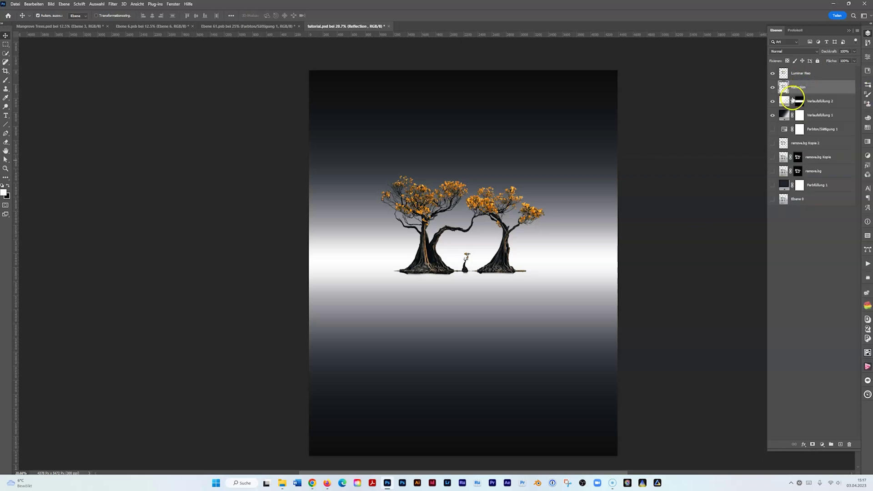
pyautogui.rightClick(818, 89)
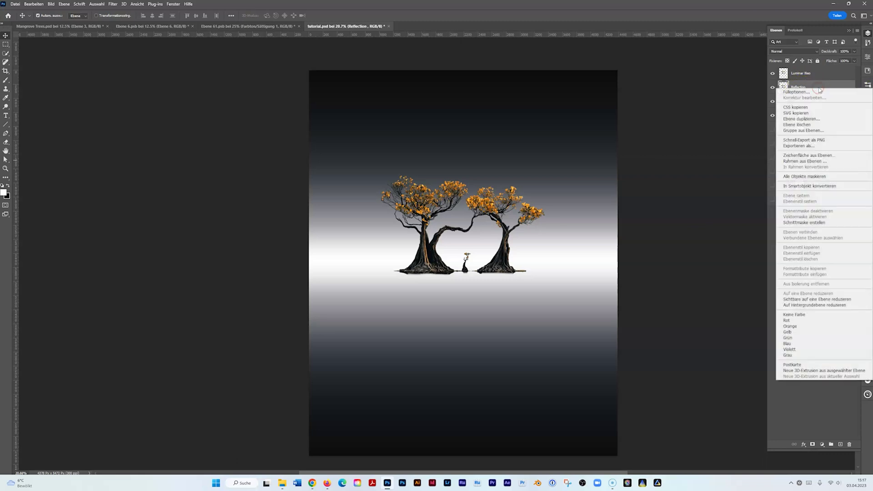
pyautogui.click(810, 186)
# Flip the Reflection layer vertically around a pivot at the trees' bottom edge.
pyautogui.hotkey('ctrl', 't')
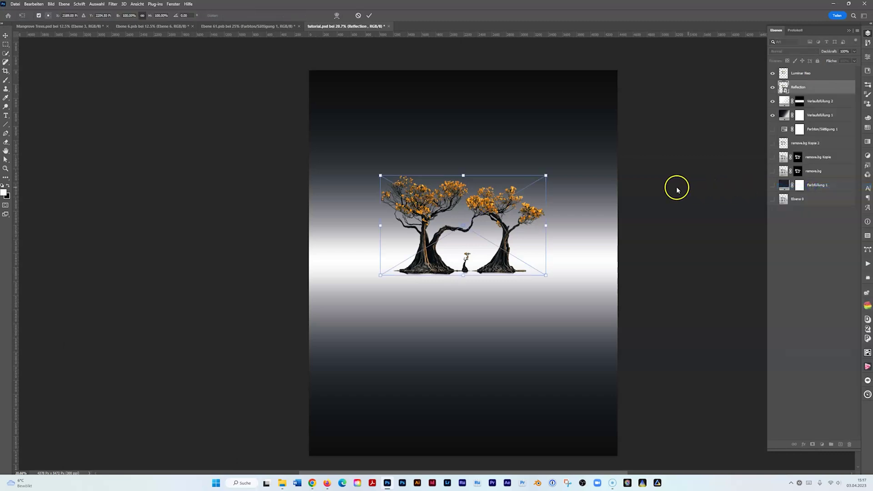
pyautogui.moveTo(464, 225); pyautogui.dragTo(464, 270)
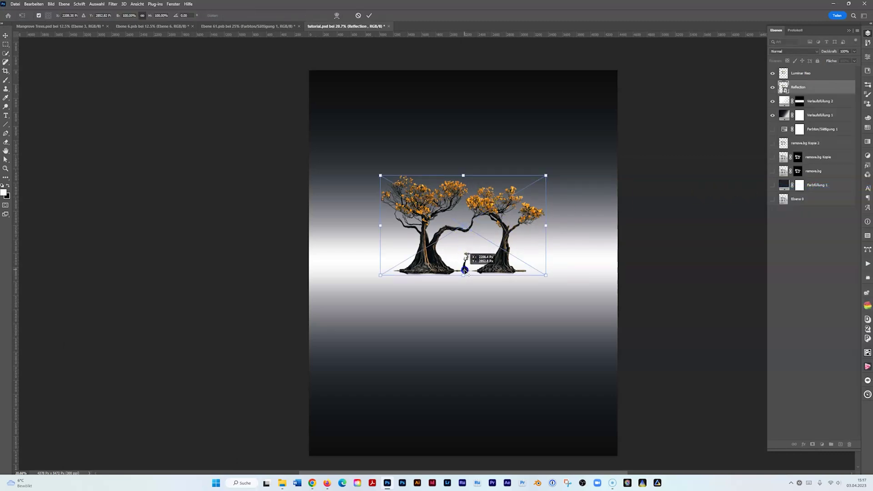
pyautogui.scroll(4, 465, 269)
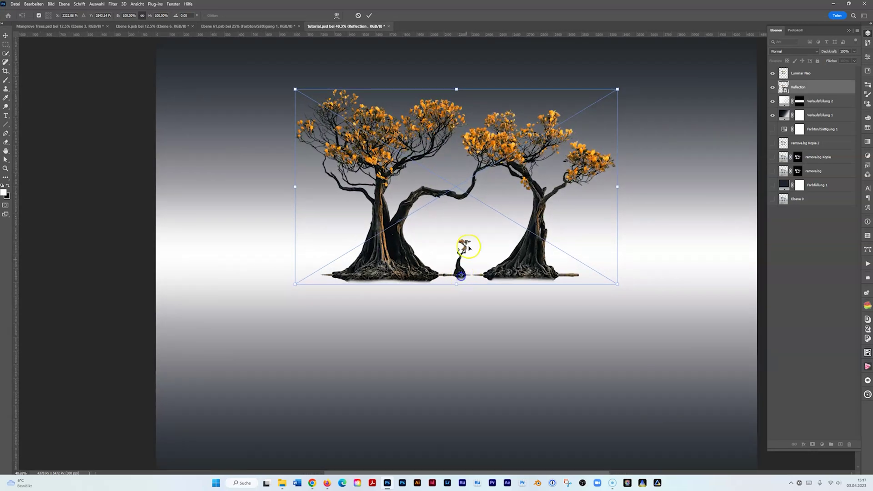
pyautogui.rightClick(460, 179)
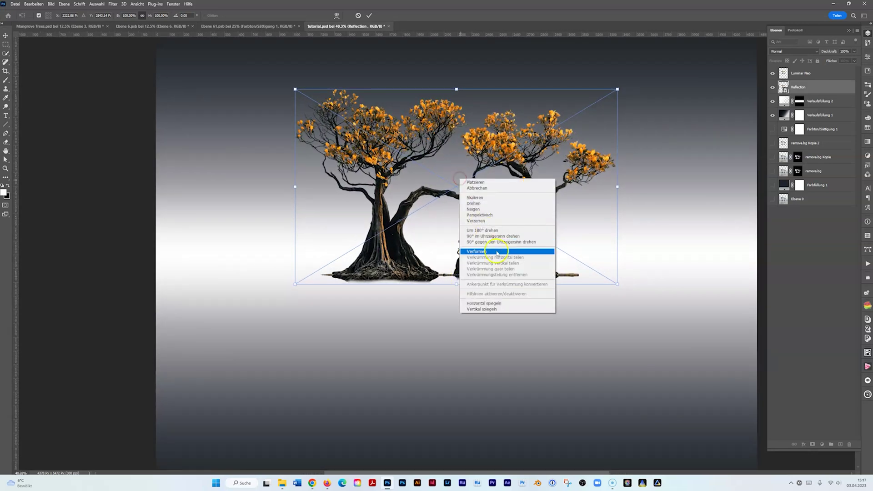
pyautogui.click(491, 310)
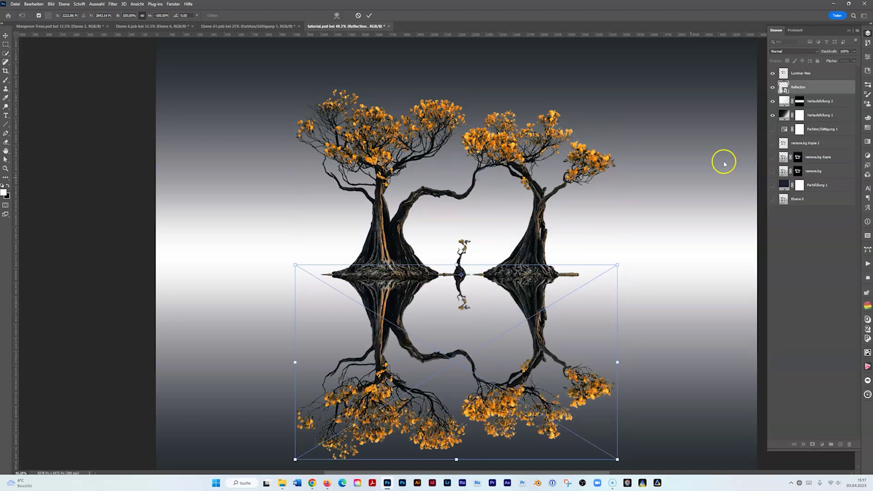
pyautogui.click(369, 16)
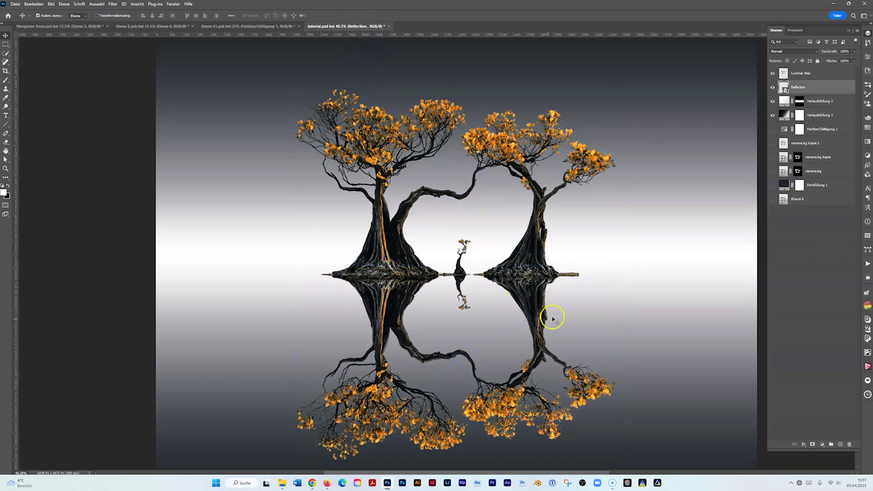
# Position the flipped reflection so it meets the trees' base, then recentre the view.
pyautogui.moveTo(536, 288); pyautogui.dragTo(536, 296)
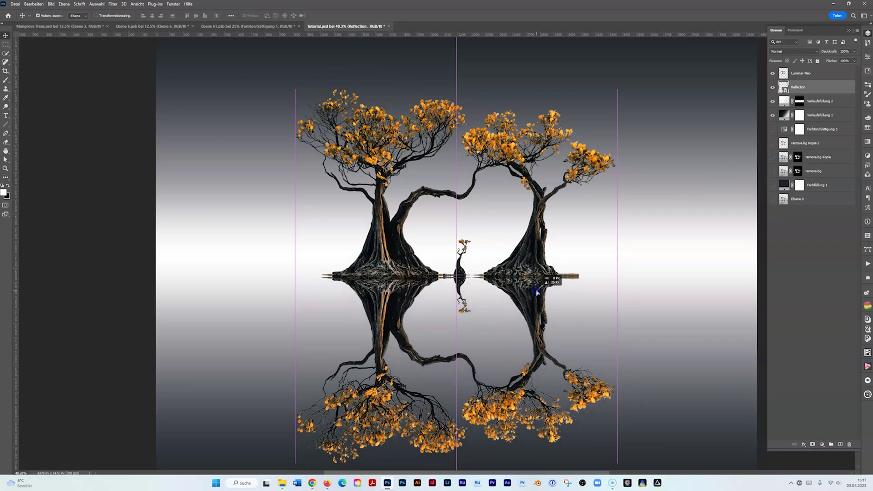
pyautogui.moveTo(537, 292); pyautogui.dragTo(538, 290)
pyautogui.scroll(-1, 604, 285)
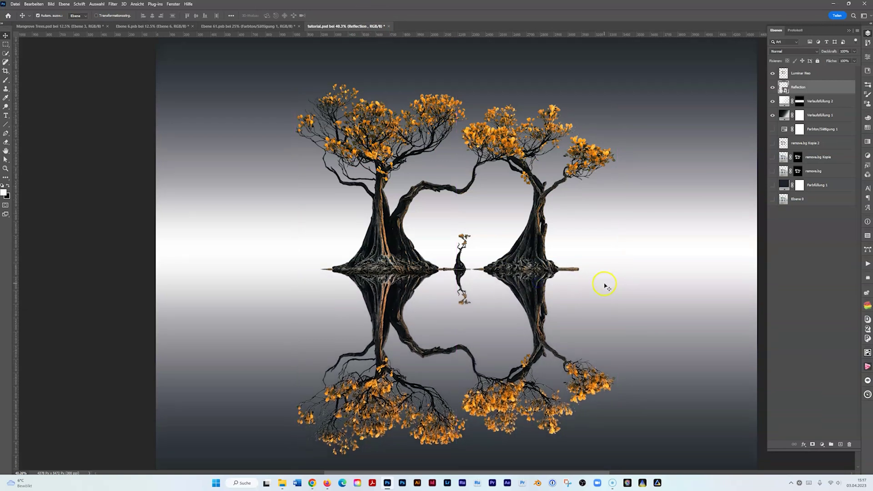
pyautogui.scroll(-4, 605, 286)
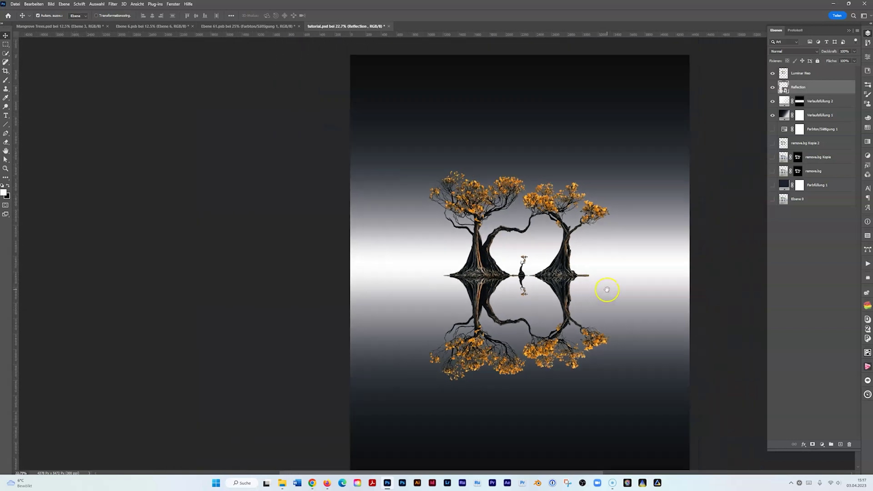
pyautogui.moveTo(606, 290); pyautogui.dragTo(521, 285)
pyautogui.scroll(-1, 521, 286)
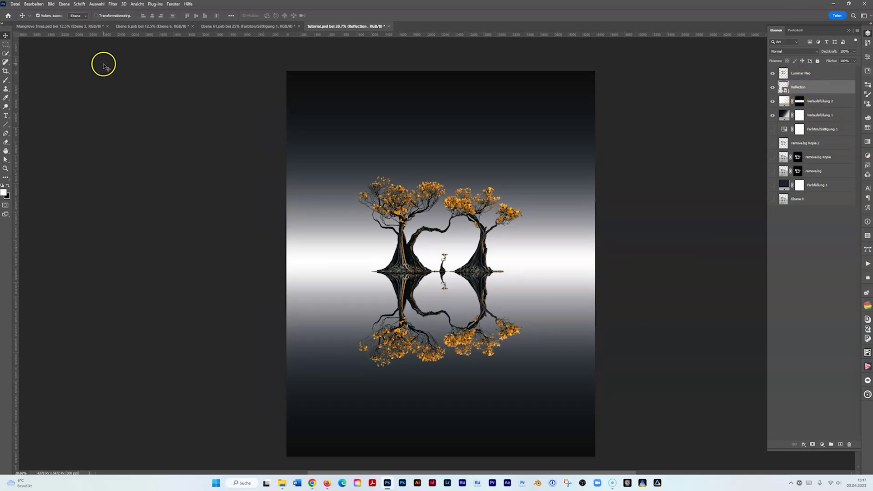
# Apply a Motion Blur of angle 90° and distance 14 px to the Reflection layer.
pyautogui.click(113, 4)
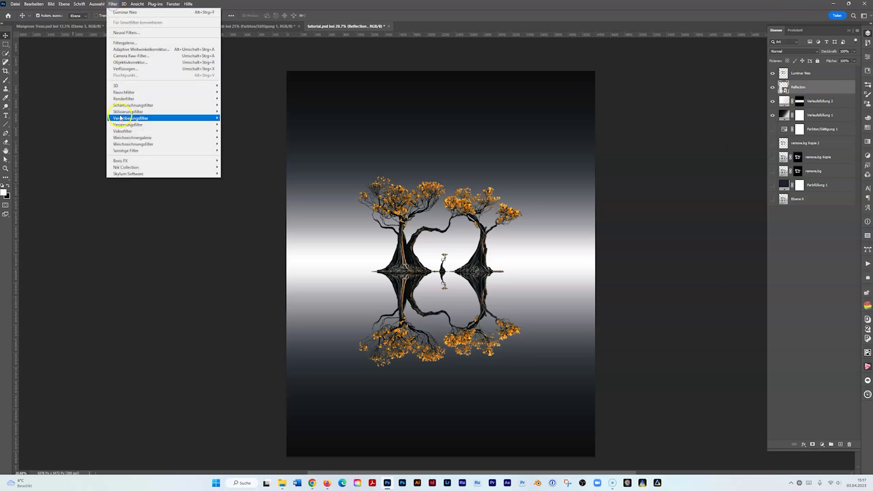
pyautogui.moveTo(209, 144)
pyautogui.click(246, 143)
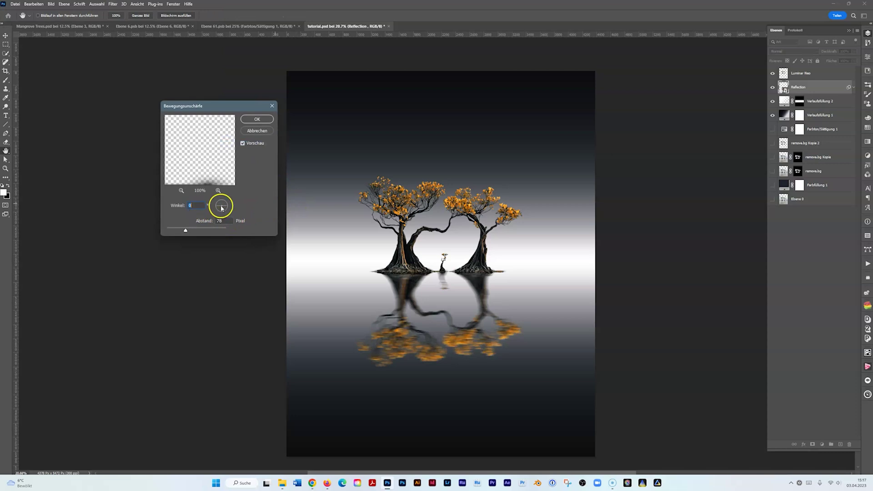
pyautogui.click(199, 205)
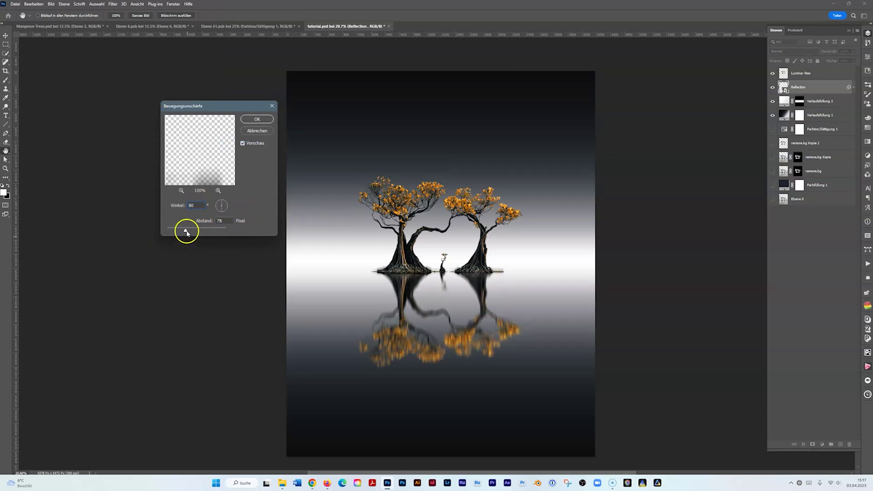
pyautogui.moveTo(173, 232); pyautogui.dragTo(171, 233)
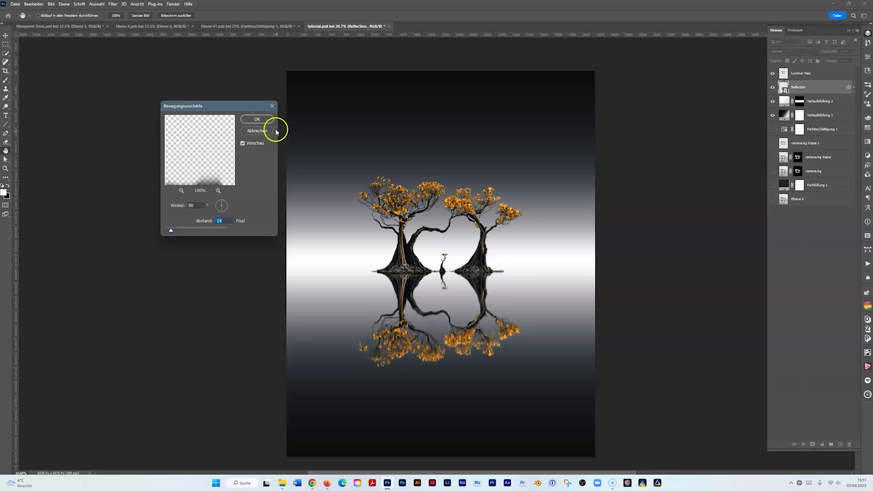
pyautogui.click(264, 120)
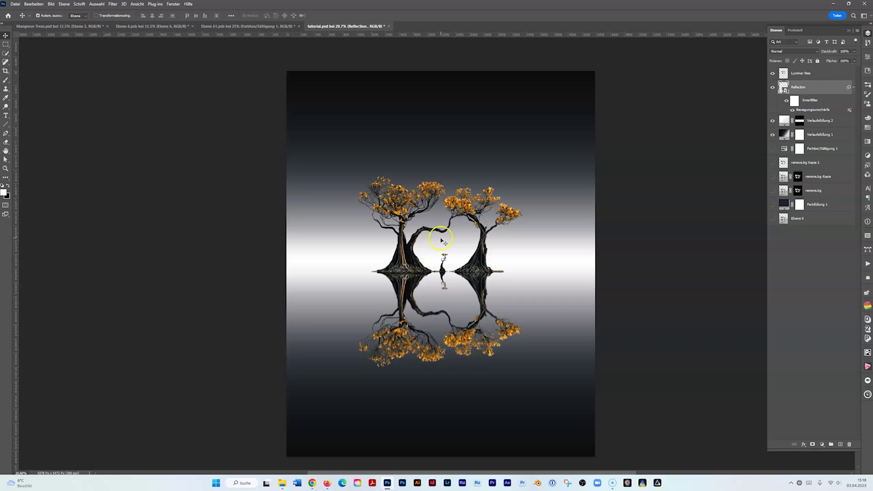
# Apply Distort > Displace with horizontal scale 10 and vertical scale 40.
pyautogui.click(112, 6)
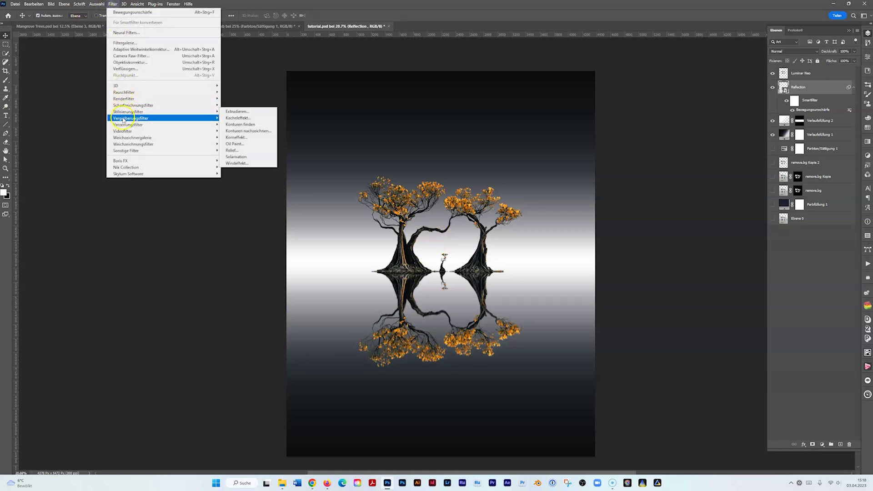
pyautogui.moveTo(123, 126)
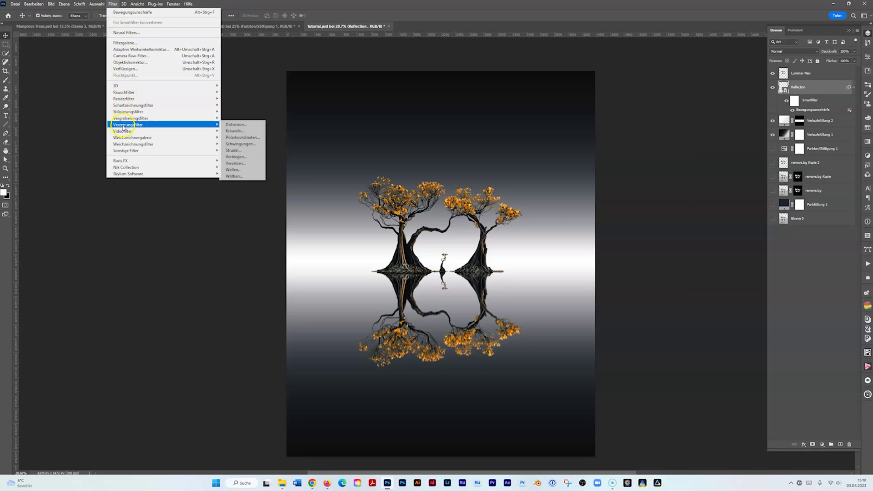
pyautogui.click(236, 164)
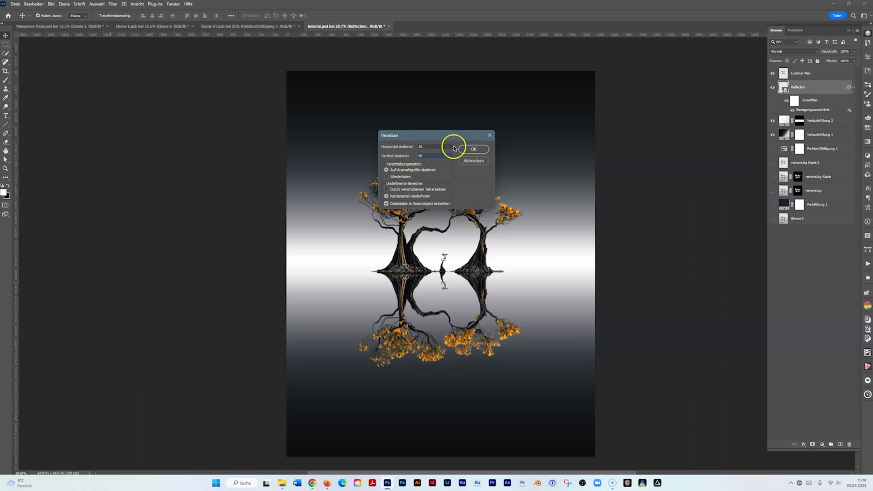
pyautogui.click(473, 149)
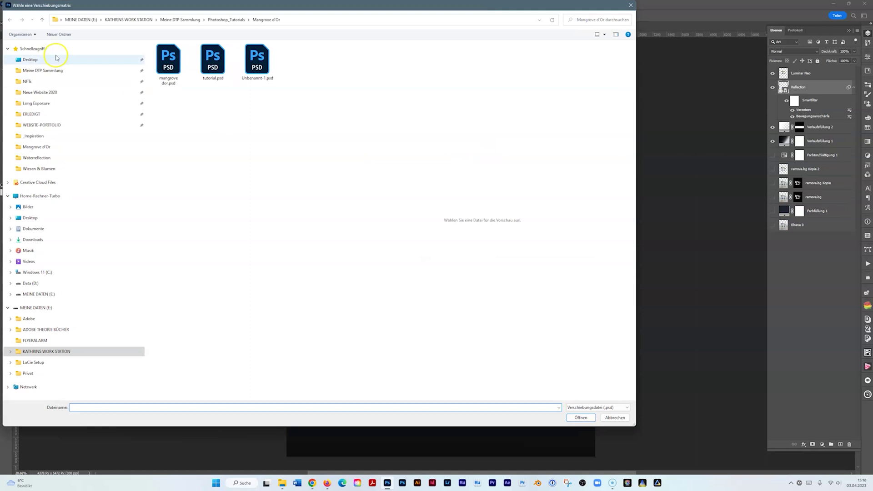
# Load Waterreflection.psd from the _Assets/Waterreflection folder as the displacement map.
pyautogui.click(55, 69)
pyautogui.doubleClick(192, 69)
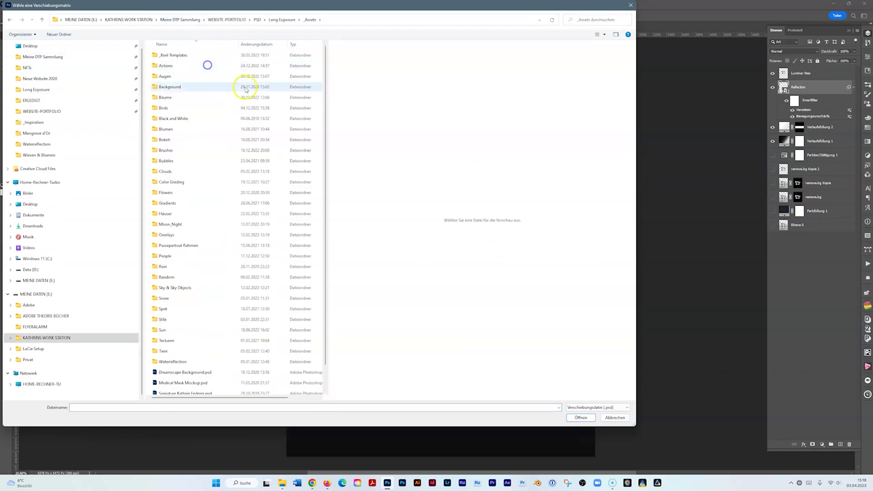
pyautogui.click(176, 362)
pyautogui.doubleClick(176, 363)
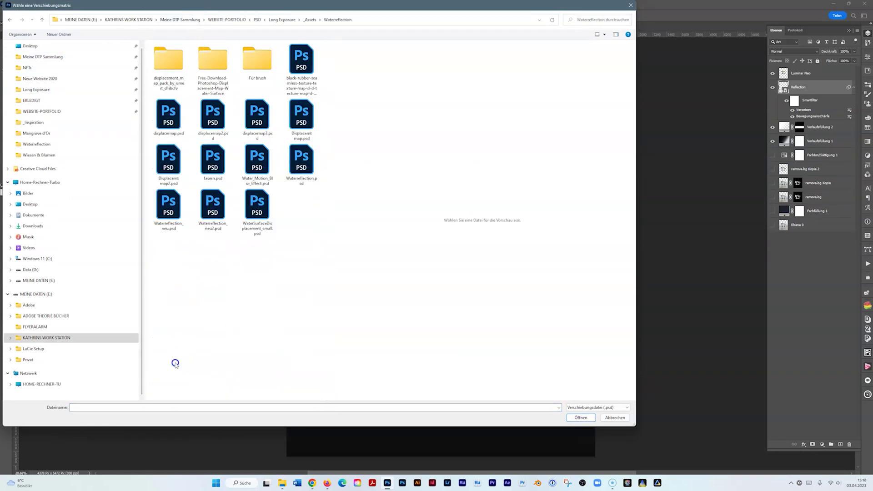
pyautogui.click(303, 171)
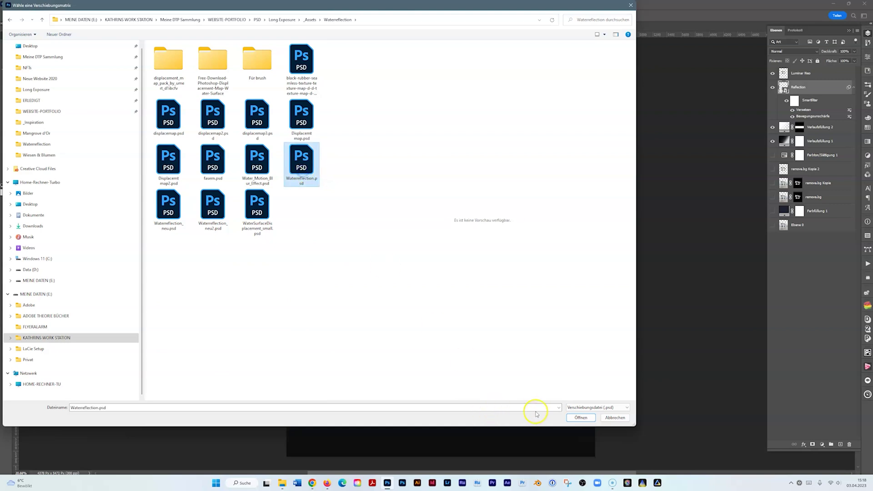
pyautogui.click(578, 417)
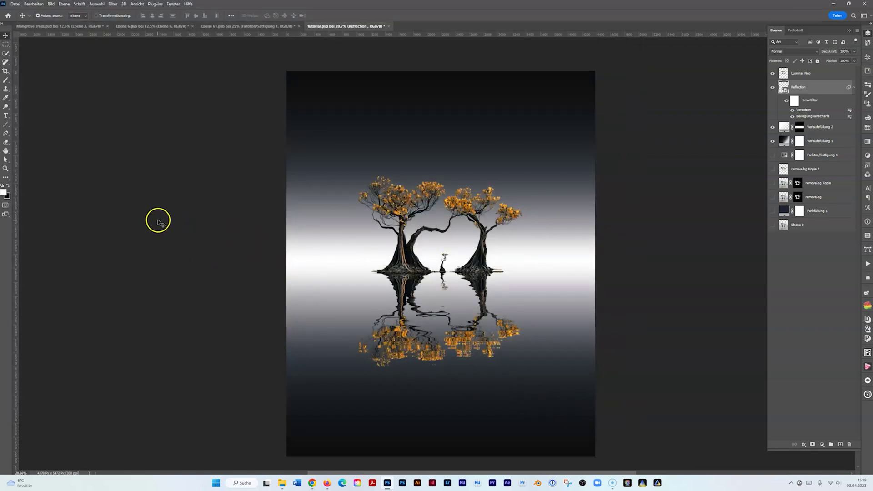
# Target the Reflection smart filter mask and set a soft brush of about 132 px, 21% hardness.
pyautogui.scroll(5, 485, 280)
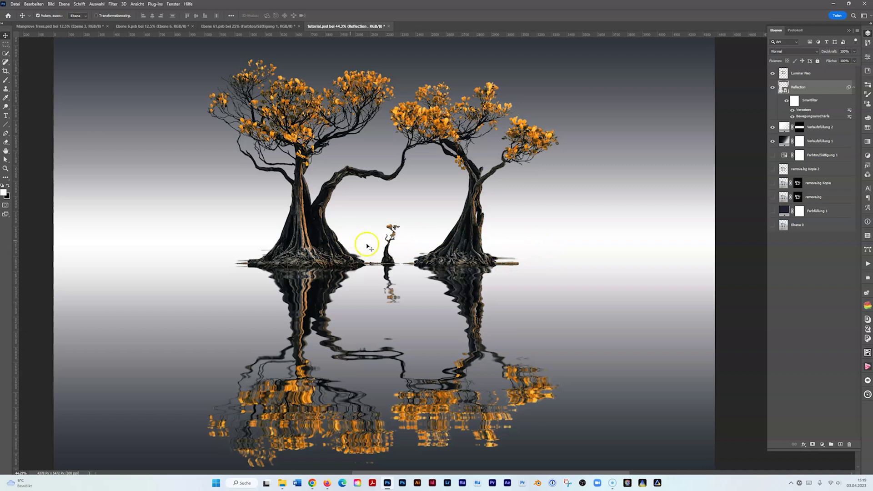
pyautogui.click(793, 101)
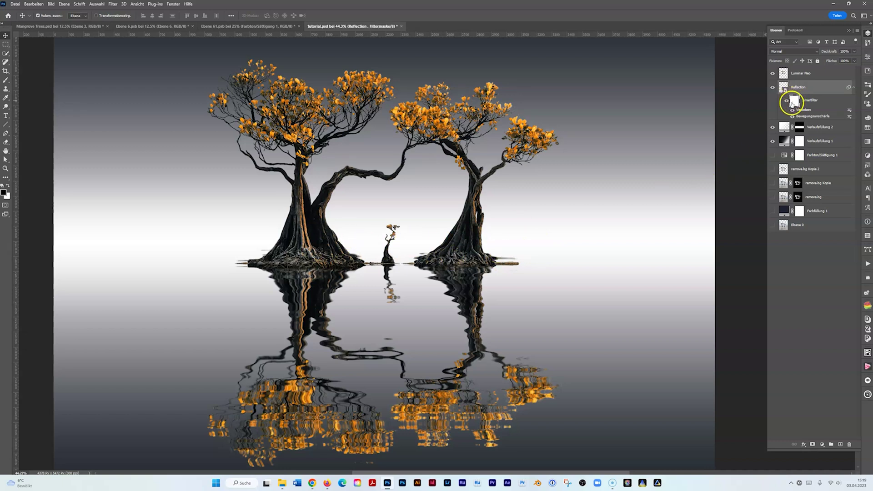
pyautogui.click(7, 80)
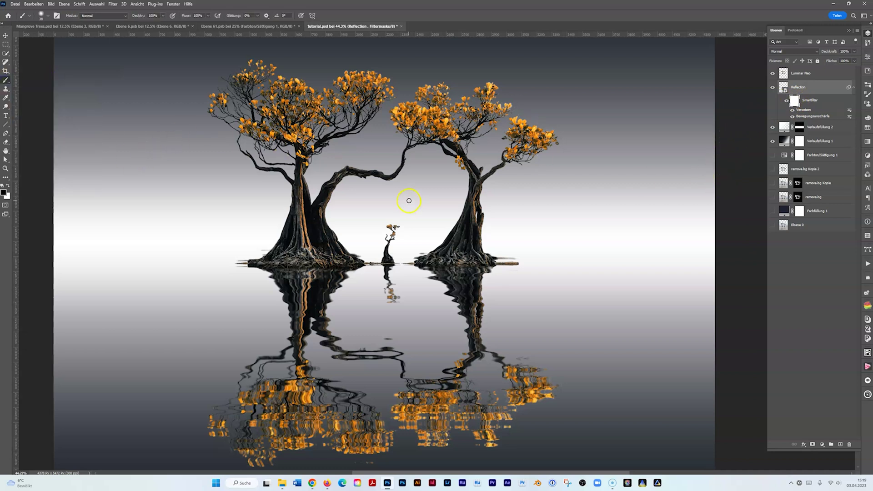
pyautogui.moveTo(408, 199)
pyautogui.mouseDown()
pyautogui.moveTo(418, 204)
pyautogui.moveTo(417, 289)
pyautogui.mouseUp()
pyautogui.moveTo(497, 214); pyautogui.dragTo(498, 218)
pyautogui.scroll(-3, 559, 278)
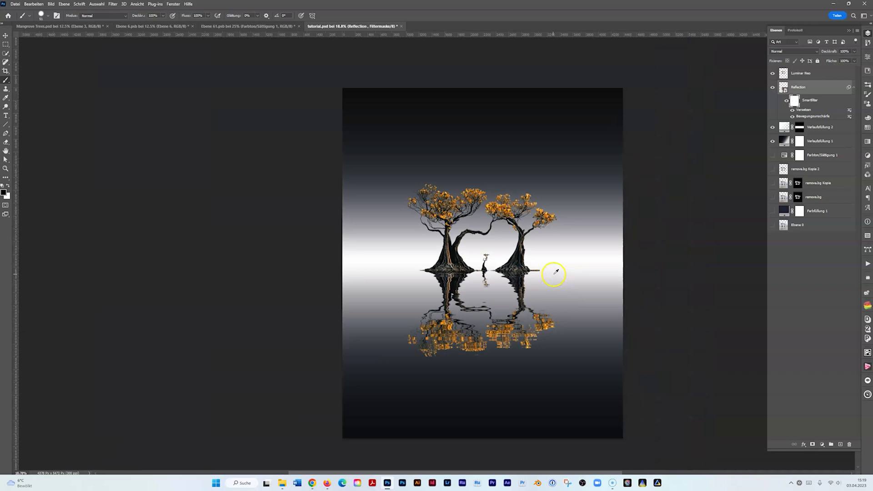
# Swap the colours and apply the LUX one-click filter above the Luminar Neo layer.
pyautogui.press('x')
pyautogui.click(801, 73)
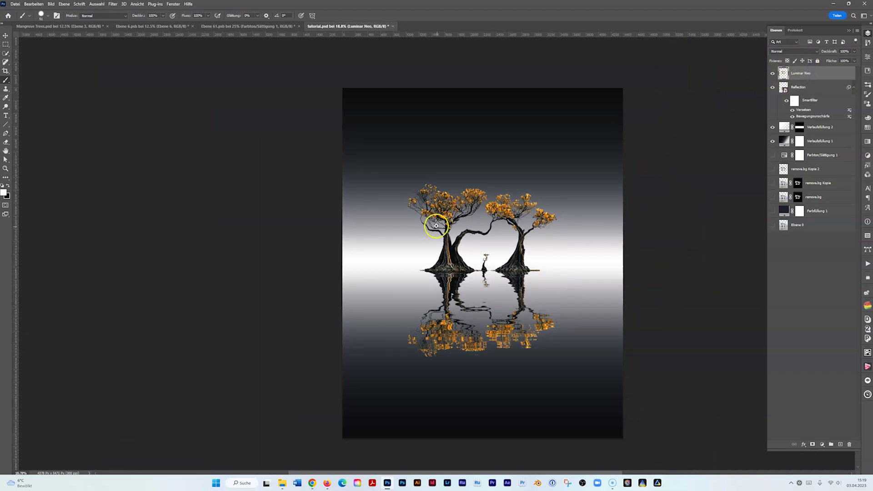
pyautogui.click(867, 394)
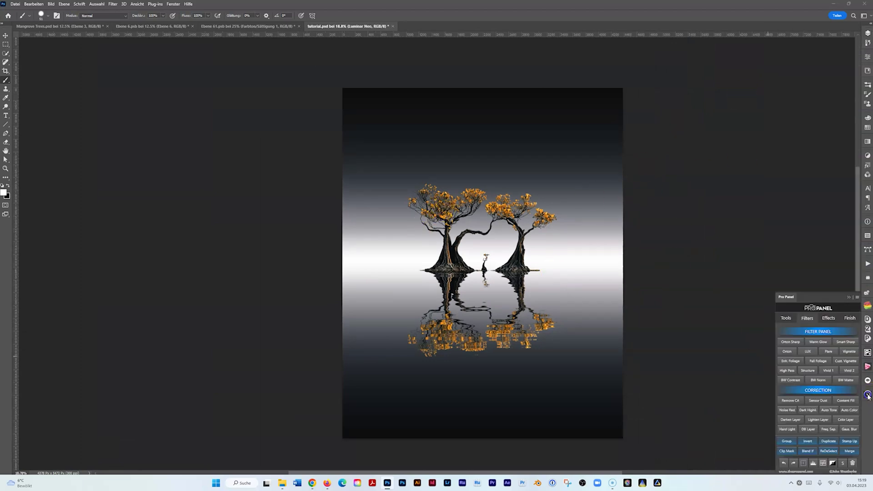
pyautogui.click(808, 351)
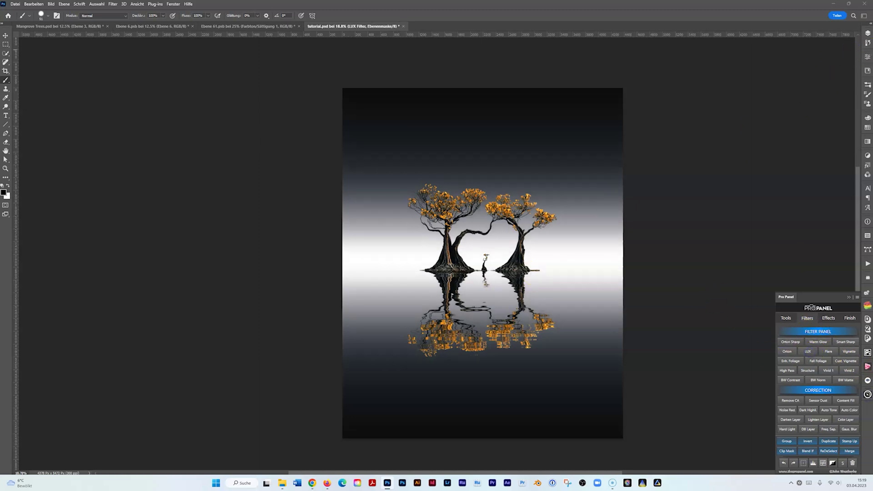
pyautogui.click(867, 35)
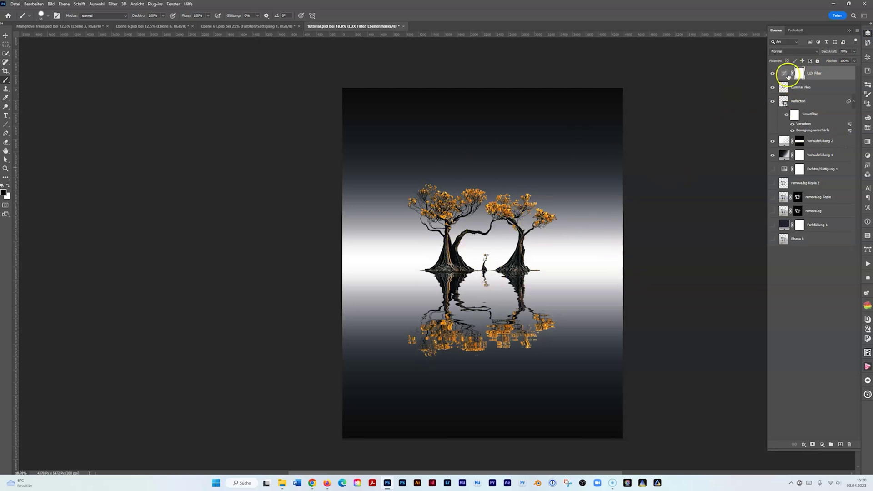
# Toggle the LUX Filter layer to compare, then load the trees' outline from the Luminar Neo thumbnail.
pyautogui.click(772, 74)
pyautogui.click(772, 74)
pyautogui.keyDown('ctrl'); pyautogui.click(783, 88); pyautogui.keyUp('ctrl')
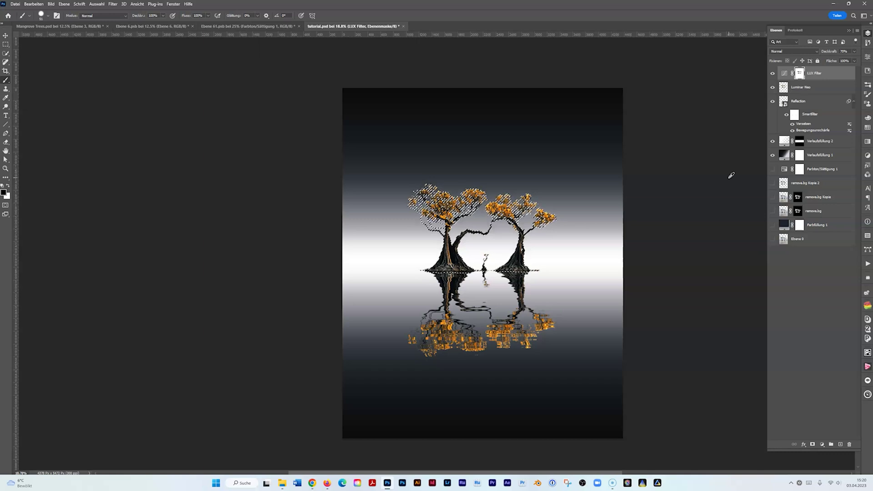
pyautogui.click(733, 173)
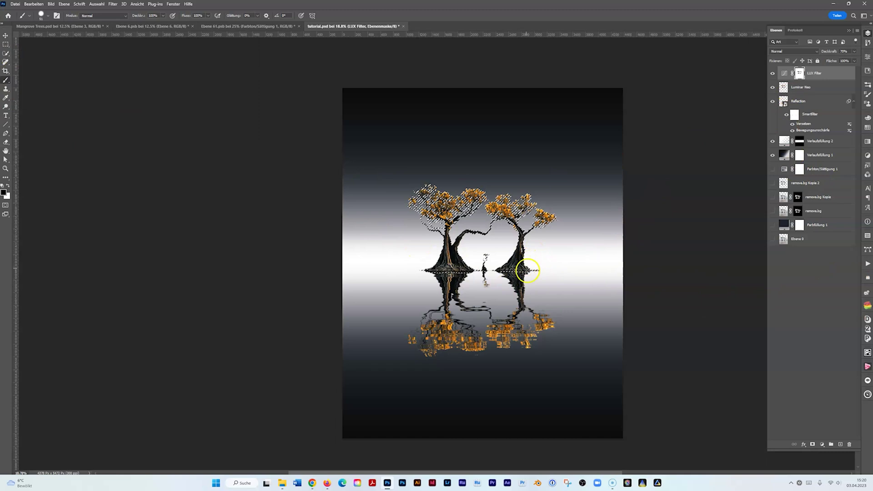
# With the LUX Filter mask targeted, select the Luminar Neo trees plus the Reflection layer's pixels.
pyautogui.click(782, 100)
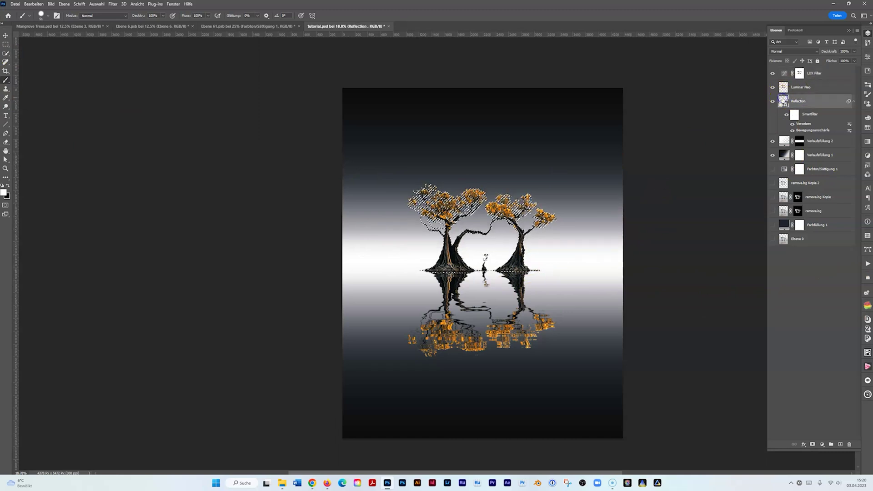
pyautogui.hotkey('ctrl', 'd')
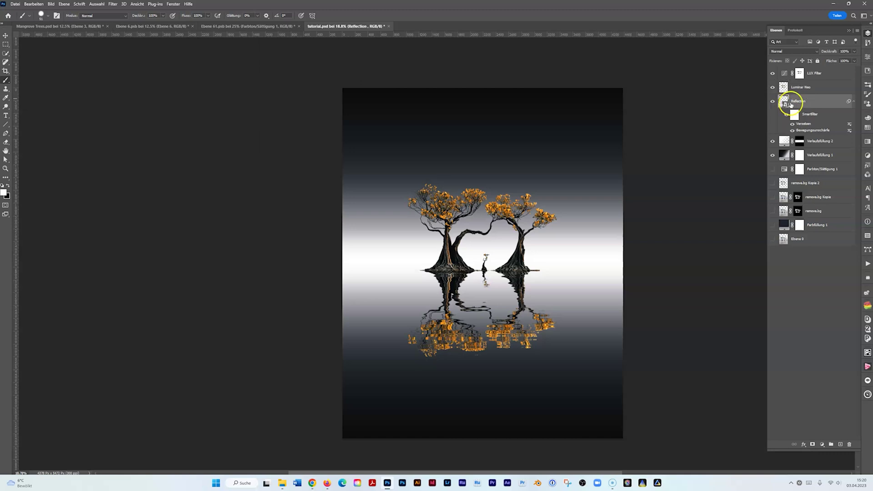
pyautogui.keyDown('ctrl'); pyautogui.click(783, 100); pyautogui.keyUp('ctrl')
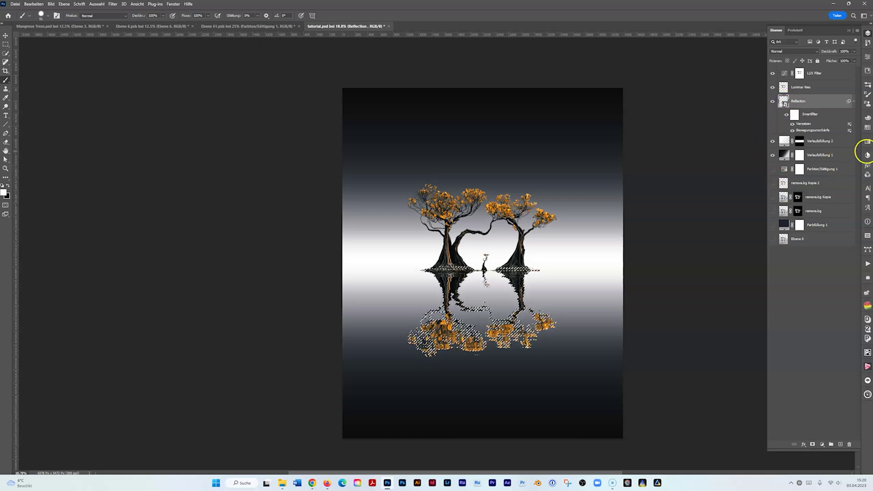
pyautogui.click(800, 74)
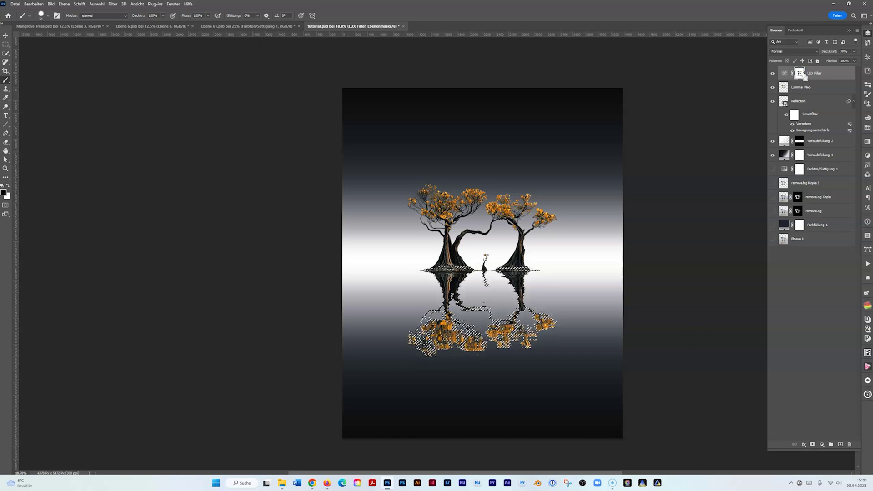
pyautogui.hotkey('ctrl', 'd')
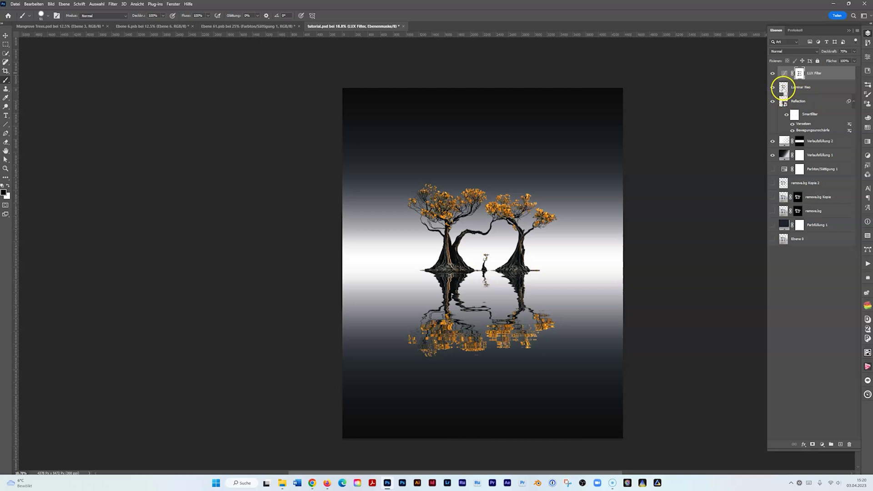
pyautogui.keyDown('ctrl'); pyautogui.click(784, 88); pyautogui.keyUp('ctrl')
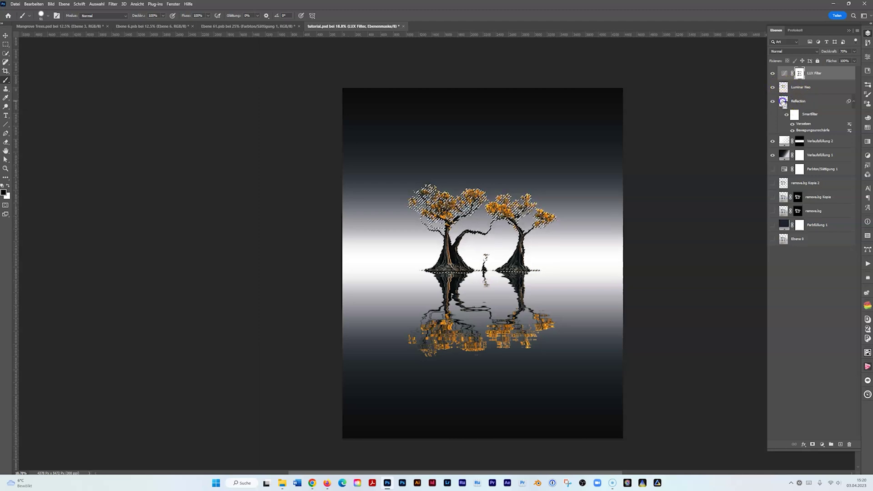
pyautogui.keyDown('ctrl'); pyautogui.keyDown('shift'); pyautogui.click(784, 103); pyautogui.keyUp('shift'); pyautogui.keyUp('ctrl')
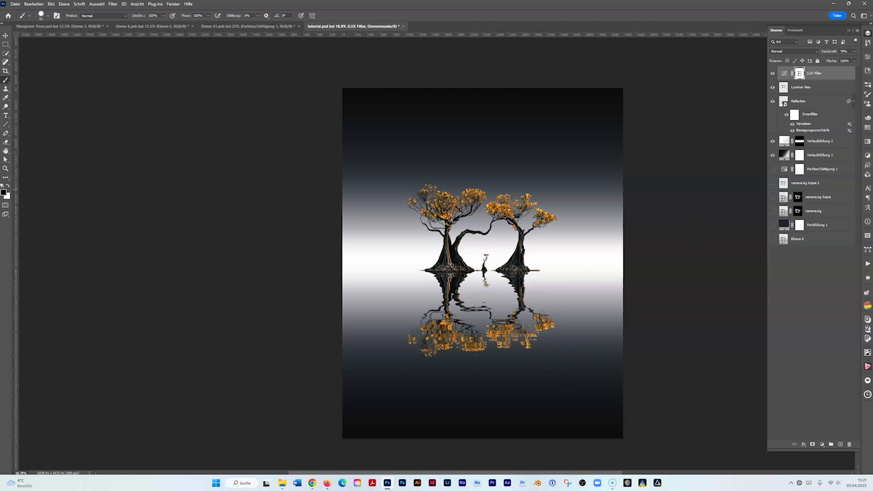
# Convert the Reflection layer into a smart object.
pyautogui.click(794, 102)
pyautogui.rightClick(799, 102)
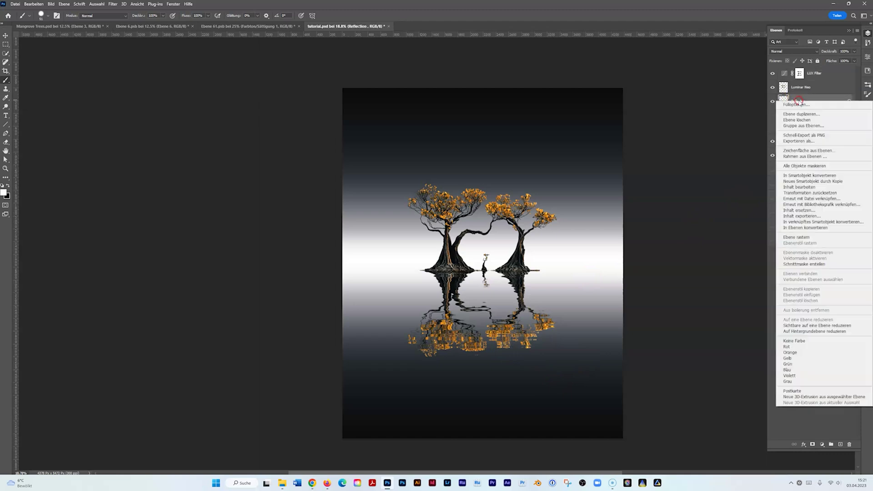
pyautogui.click(810, 175)
# In Camera Raw, darken and desaturate warm tones; set Exposure -0.40, Whites -15, Saturation -9.
pyautogui.click(116, 5)
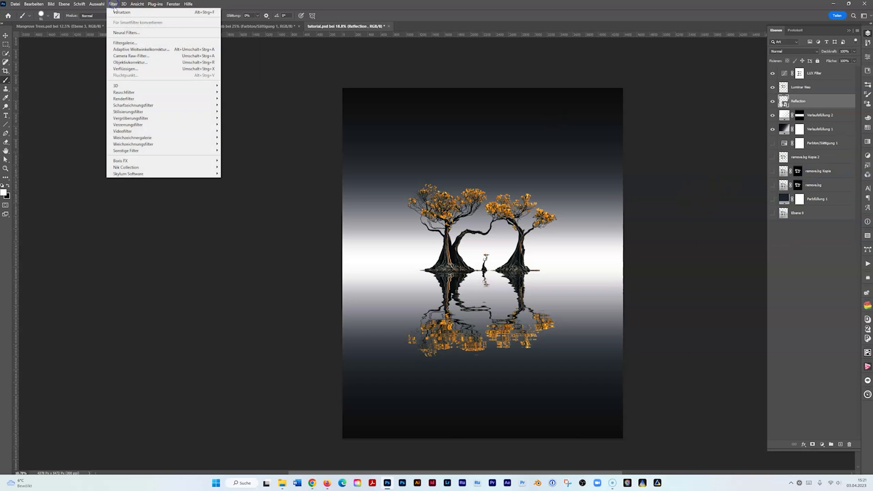
pyautogui.click(132, 52)
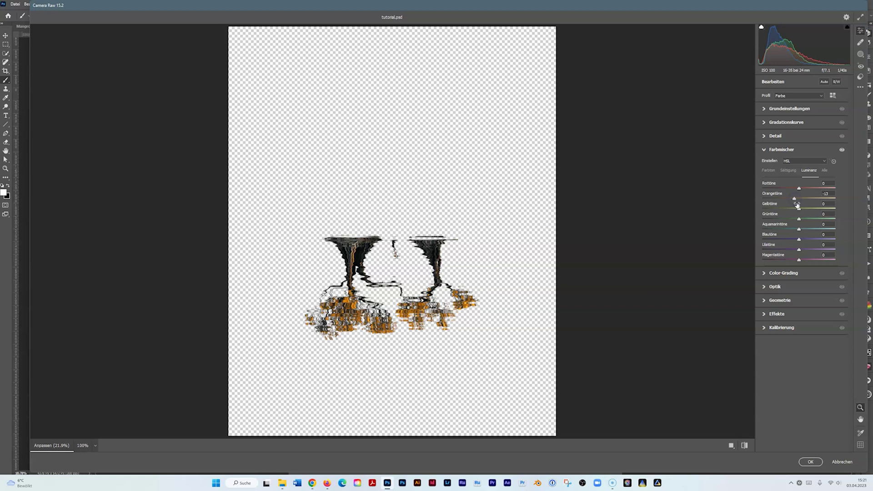
pyautogui.moveTo(799, 210); pyautogui.dragTo(796, 198)
pyautogui.scroll(-1, 723, 189)
pyautogui.click(788, 175)
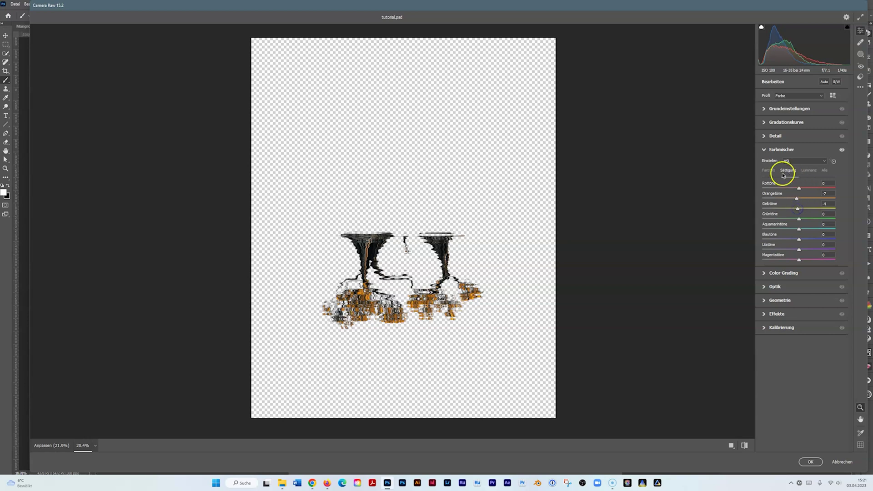
pyautogui.click(782, 108)
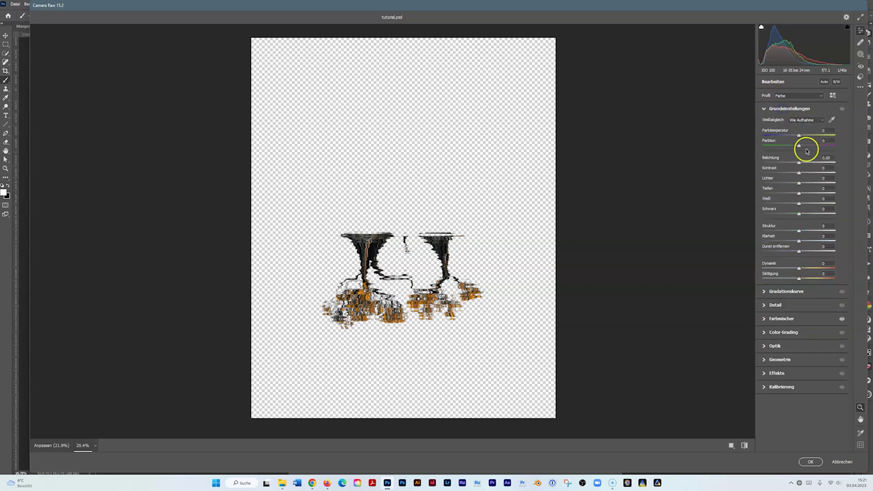
pyautogui.moveTo(800, 165); pyautogui.dragTo(796, 164)
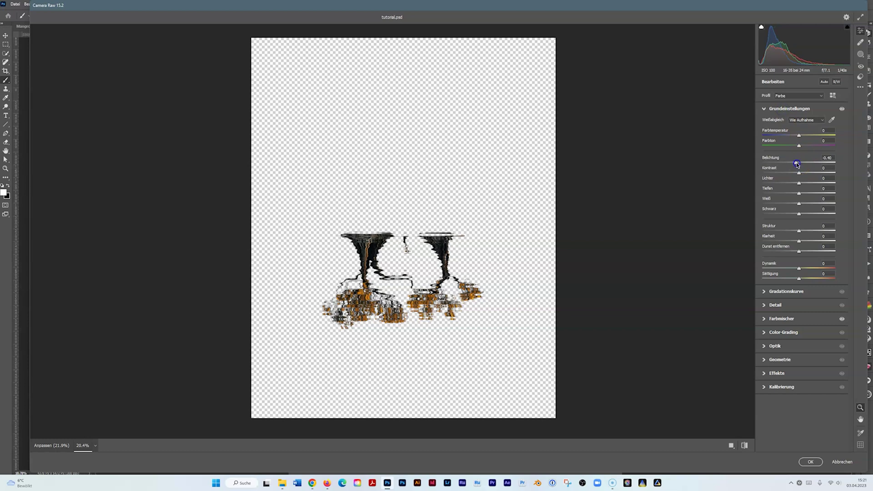
pyautogui.moveTo(799, 203); pyautogui.dragTo(796, 183)
pyautogui.moveTo(799, 278); pyautogui.dragTo(796, 280)
pyautogui.click(810, 461)
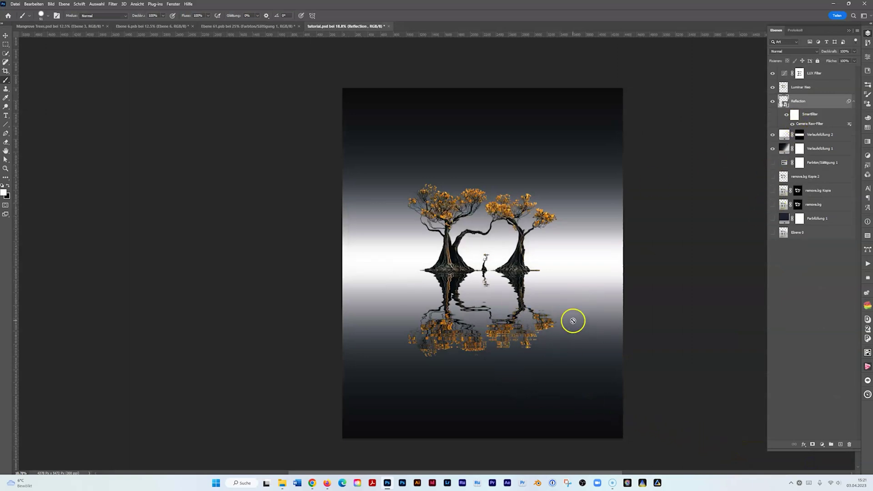
pyautogui.scroll(1, 573, 321)
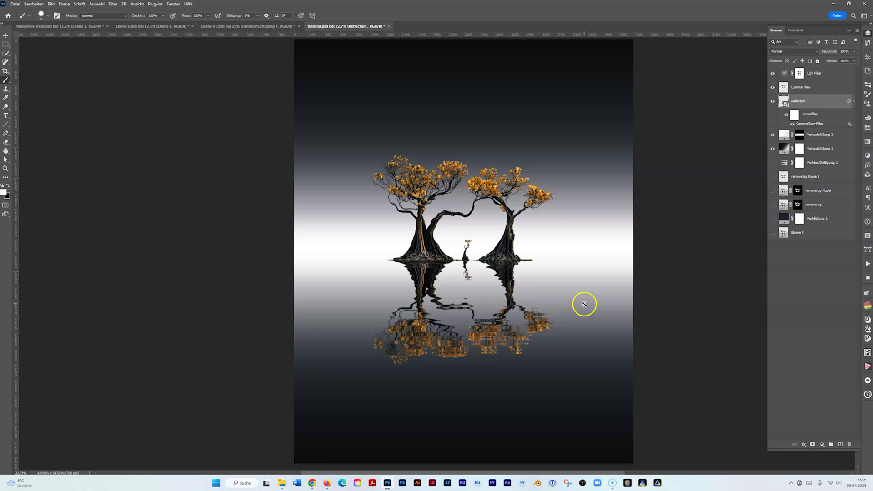